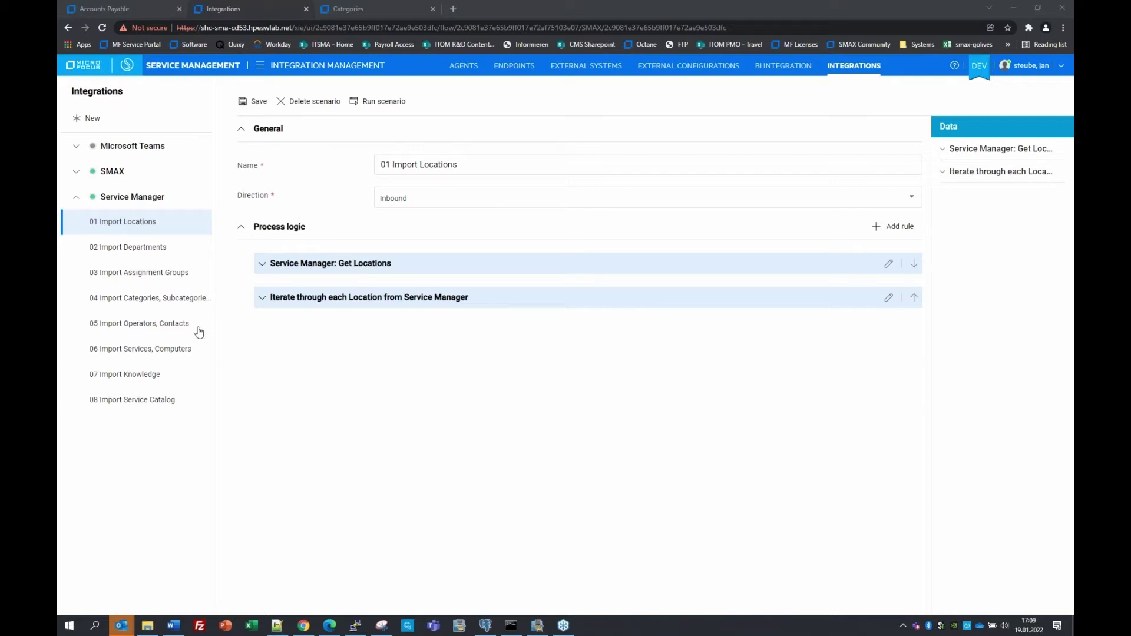
click(192, 303)
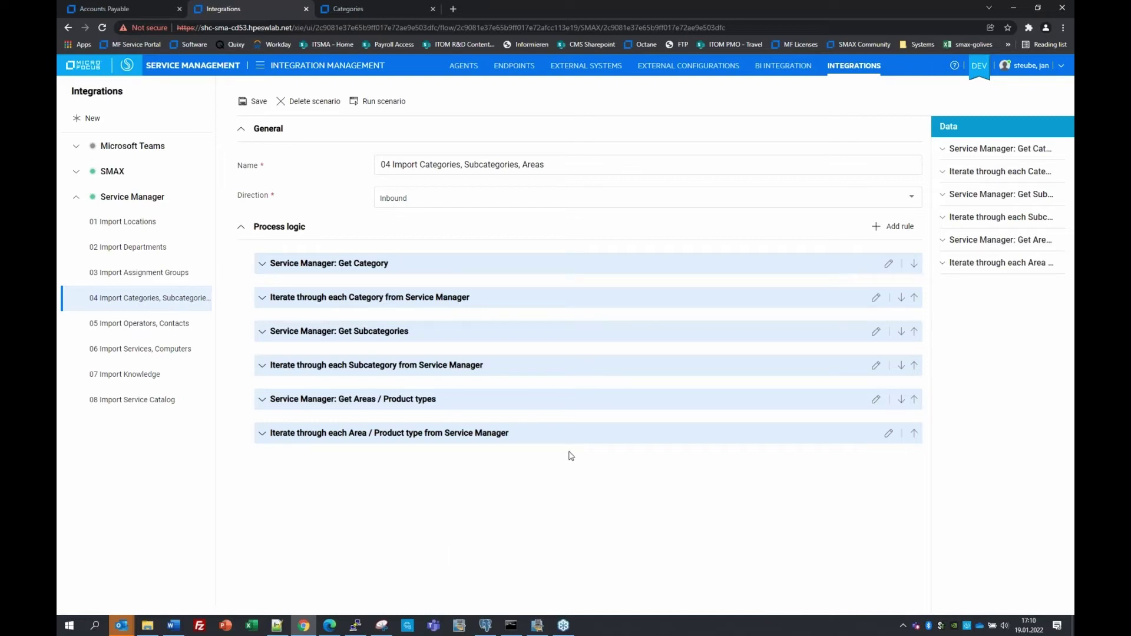
click(150, 225)
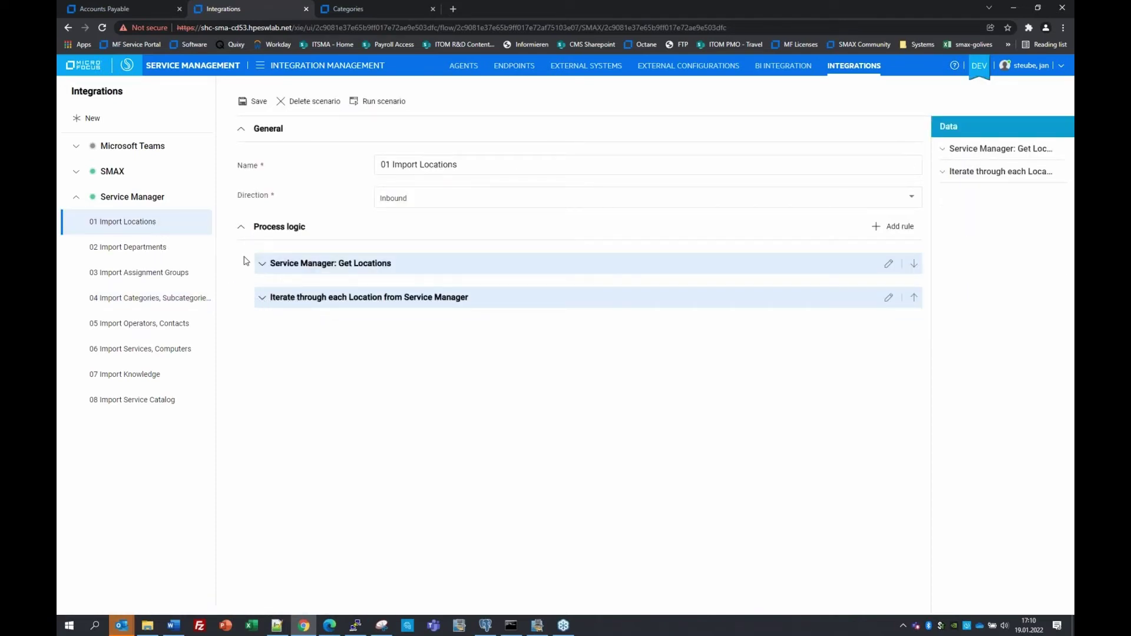
Step: Expand the Get Locations rule to view its XIELocations query, 250-record limit and SMLocations output
click(262, 264)
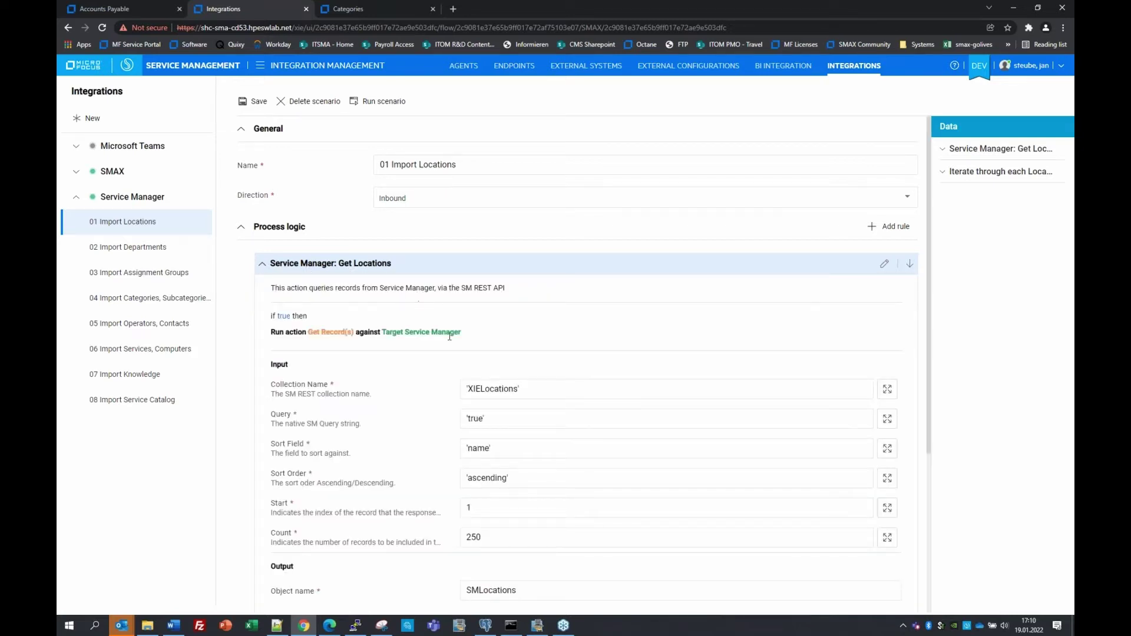
scroll(449, 336, down, 4)
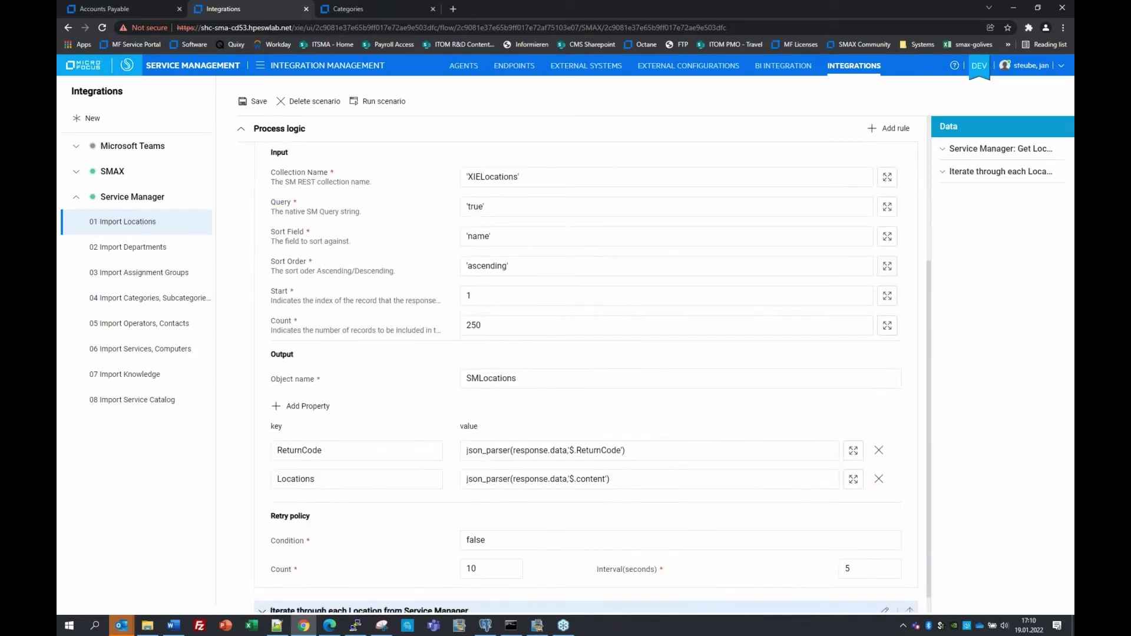
scroll(506, 231, up, 1)
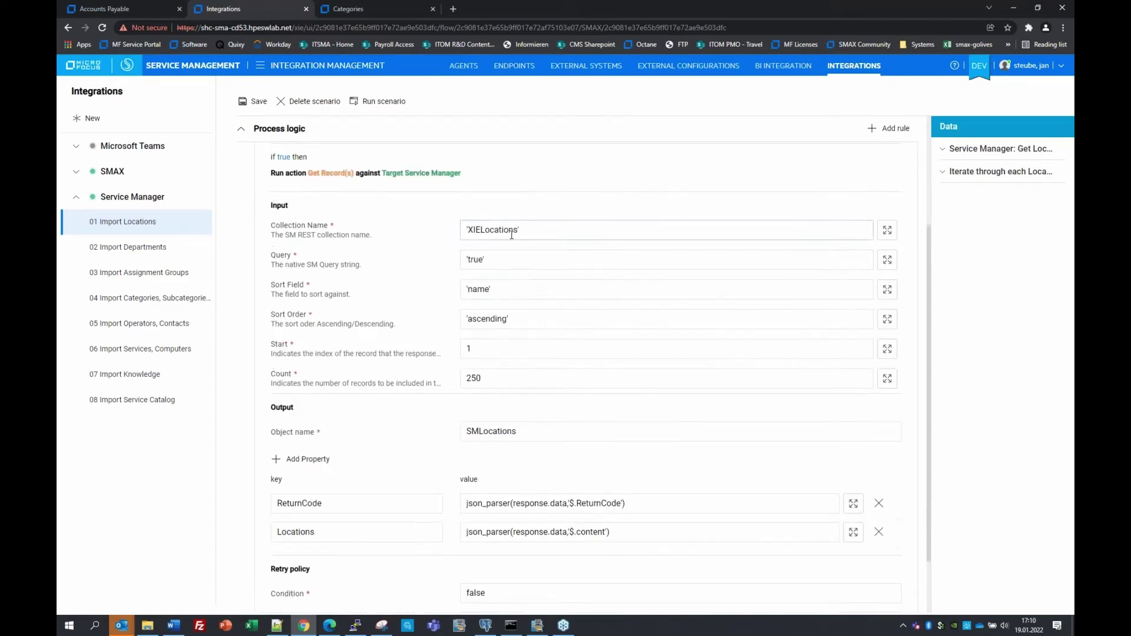
scroll(504, 360, down, 1)
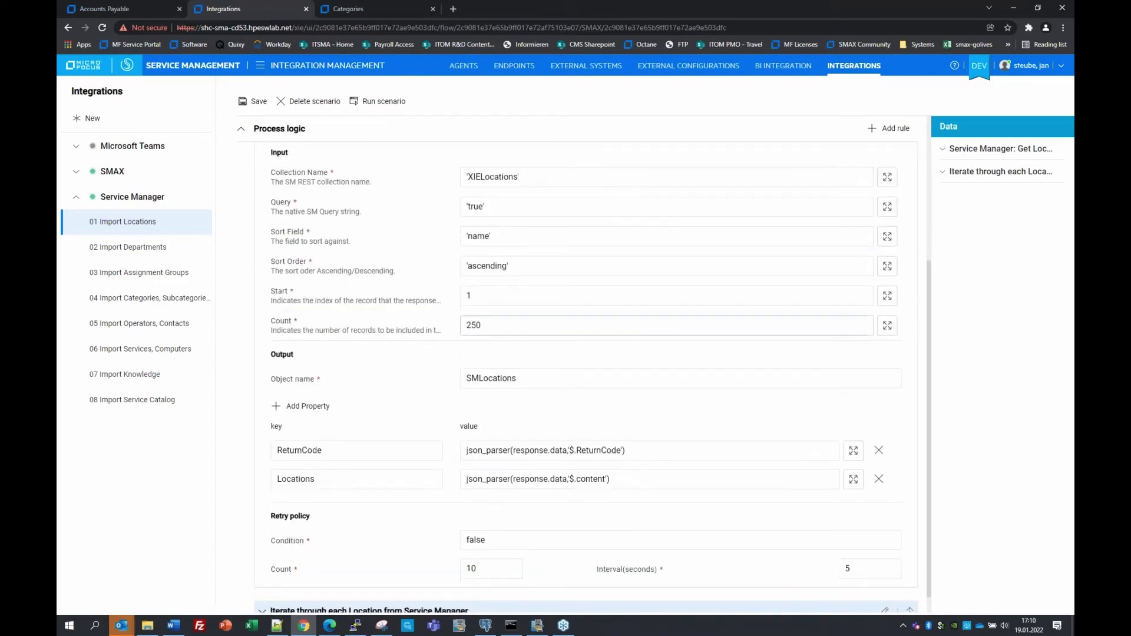
scroll(330, 475, down, 1)
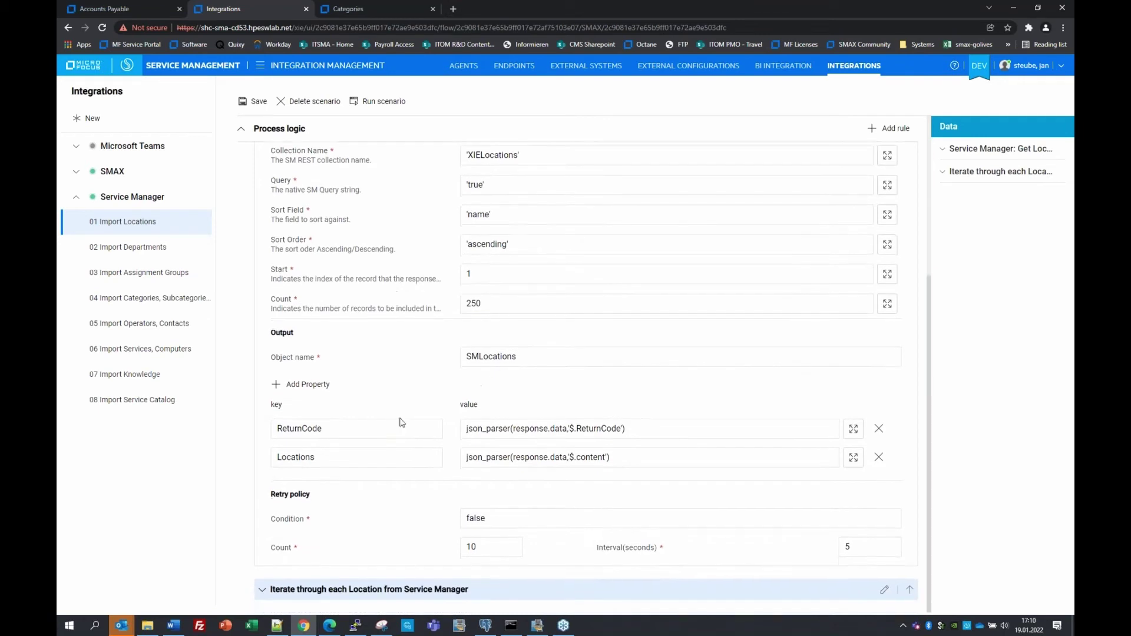
click(288, 459)
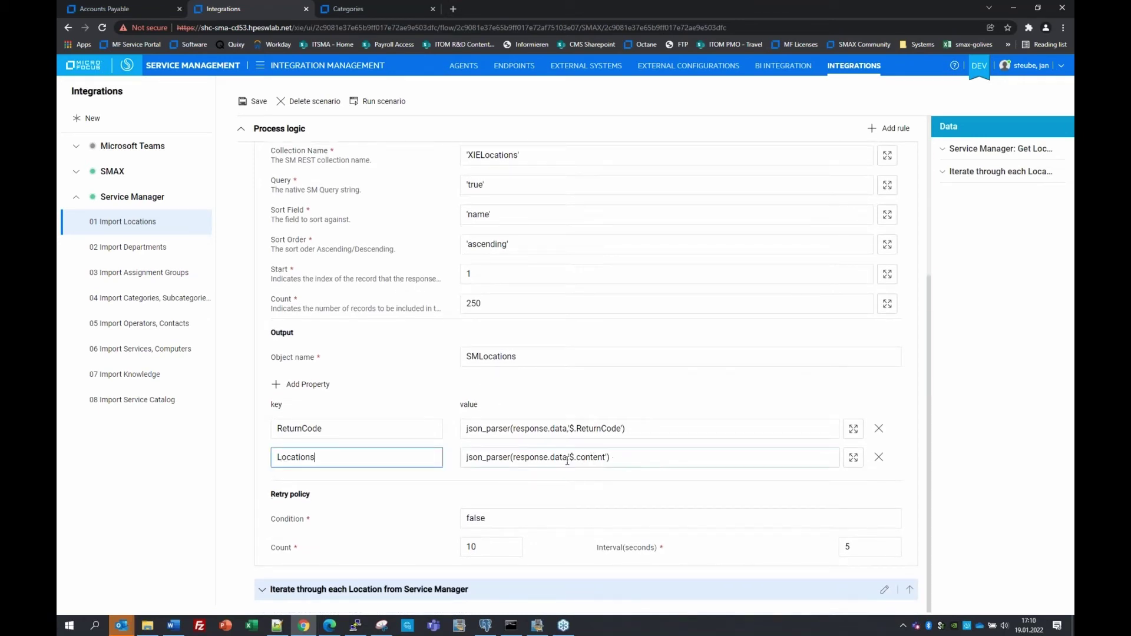
Step: Expand the Iterate through each Location rule and review its fields
click(262, 590)
scroll(366, 525, down, 6)
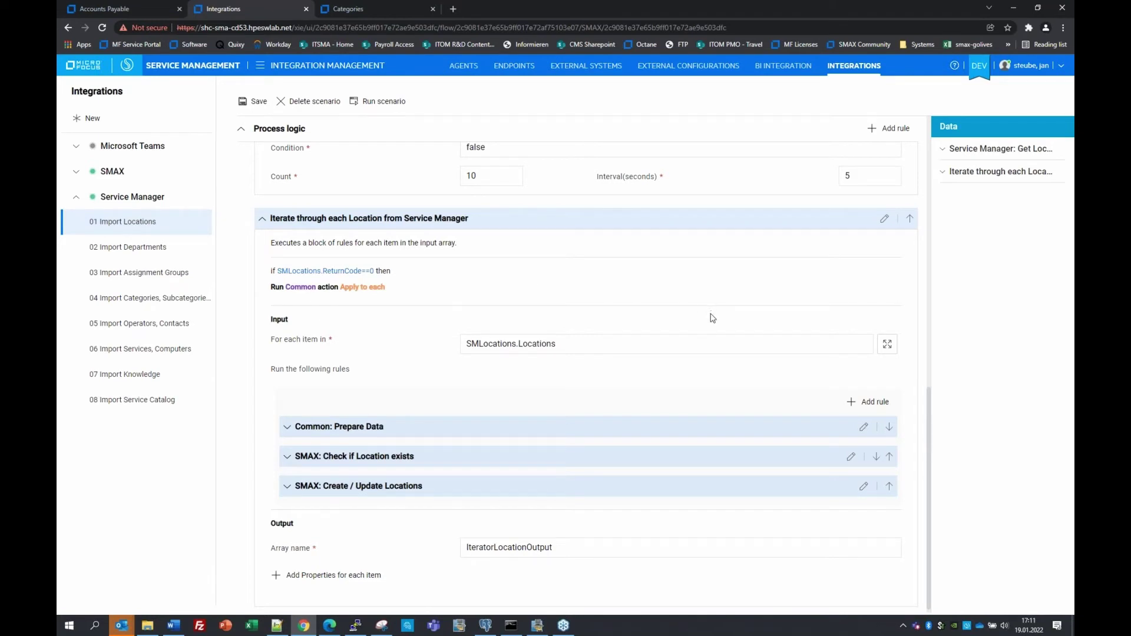
scroll(712, 318, up, 10)
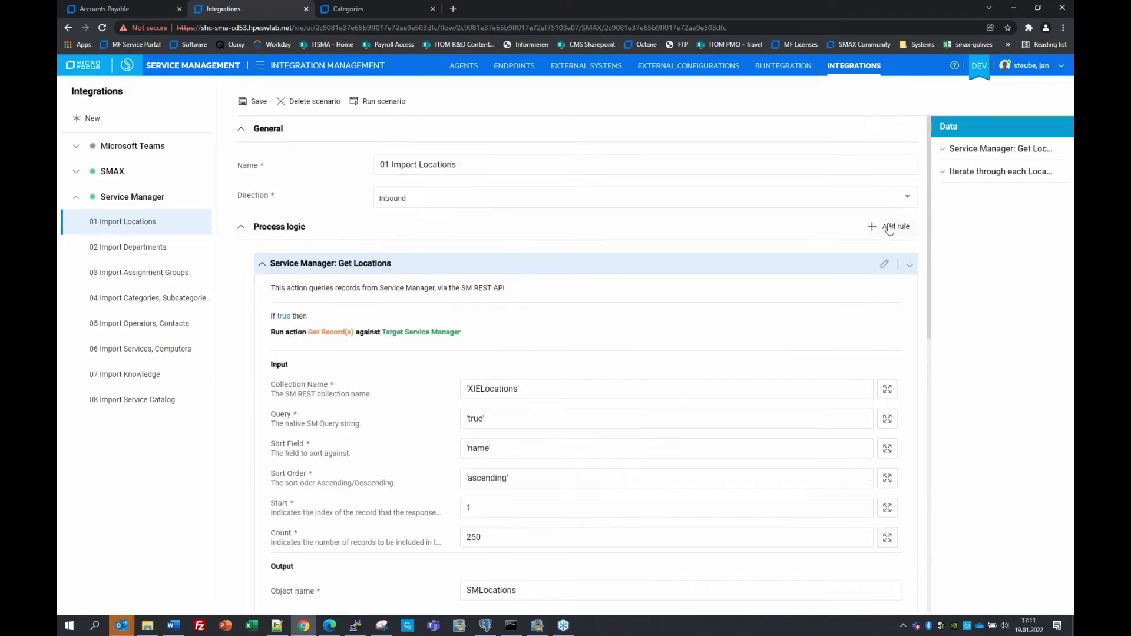
Step: Preview the Common > Apply to each action without adding it, then collapse both location rules
click(889, 226)
click(408, 331)
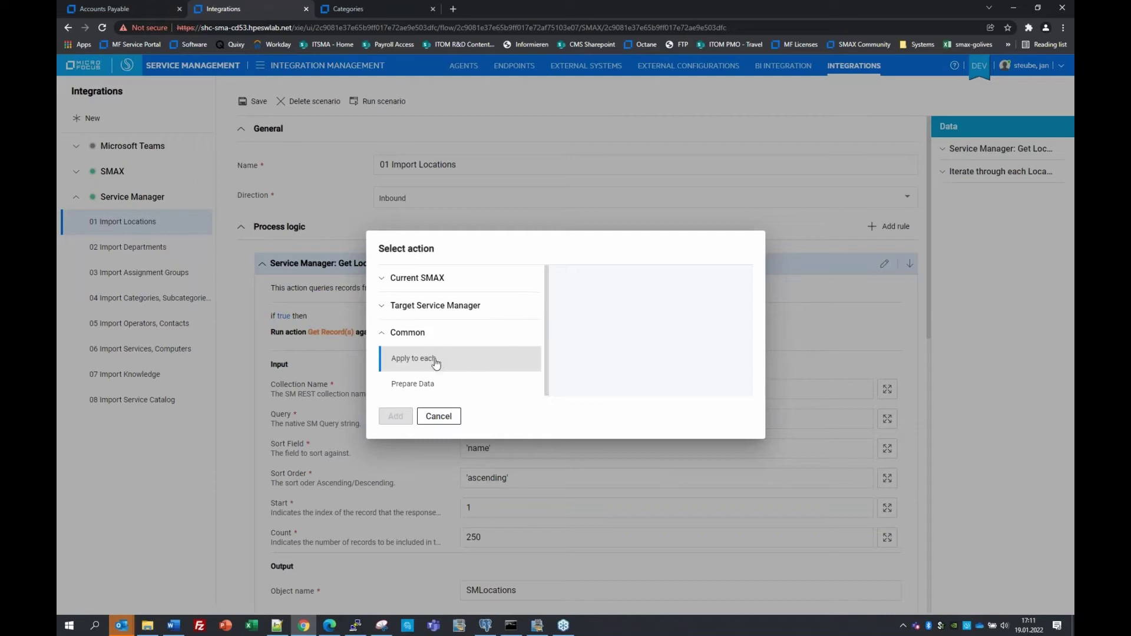
click(425, 362)
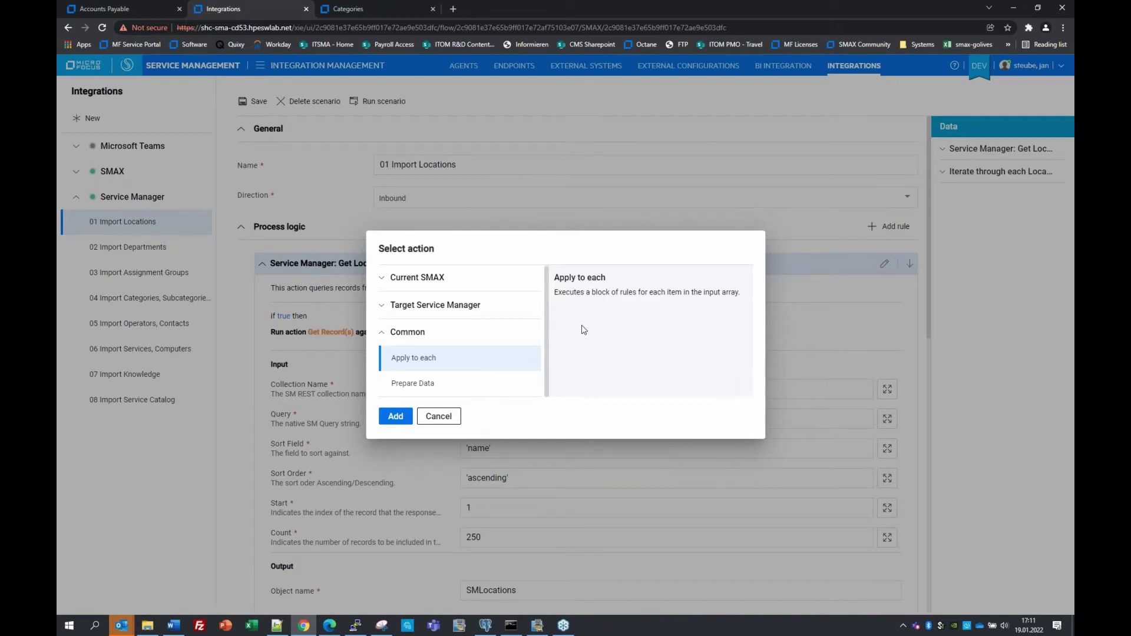
click(451, 419)
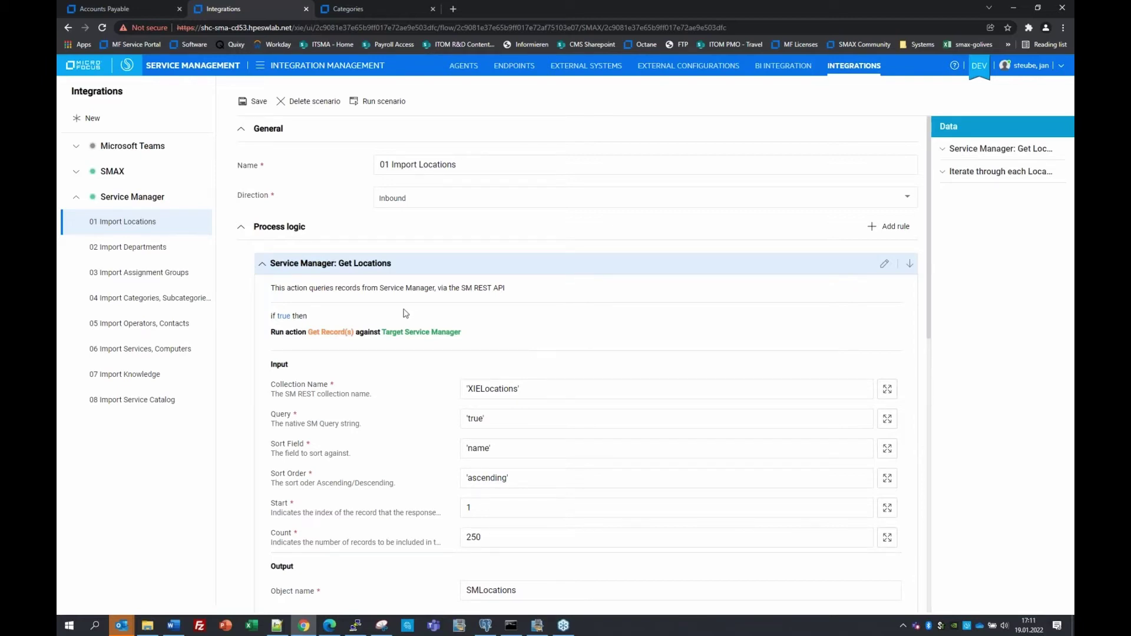
click(261, 266)
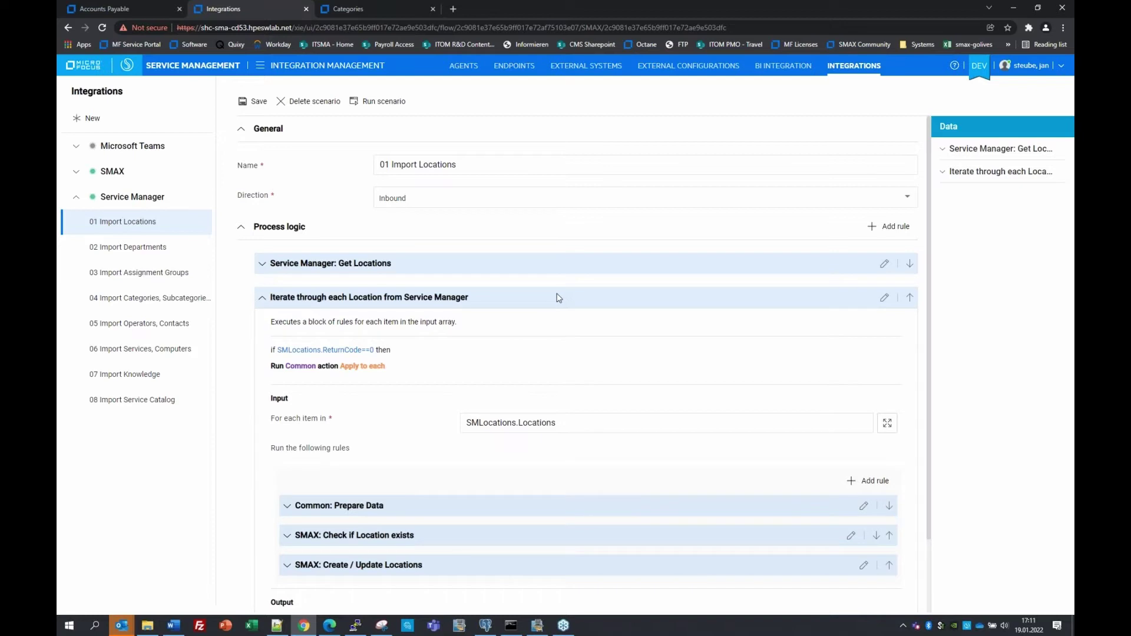
click(261, 298)
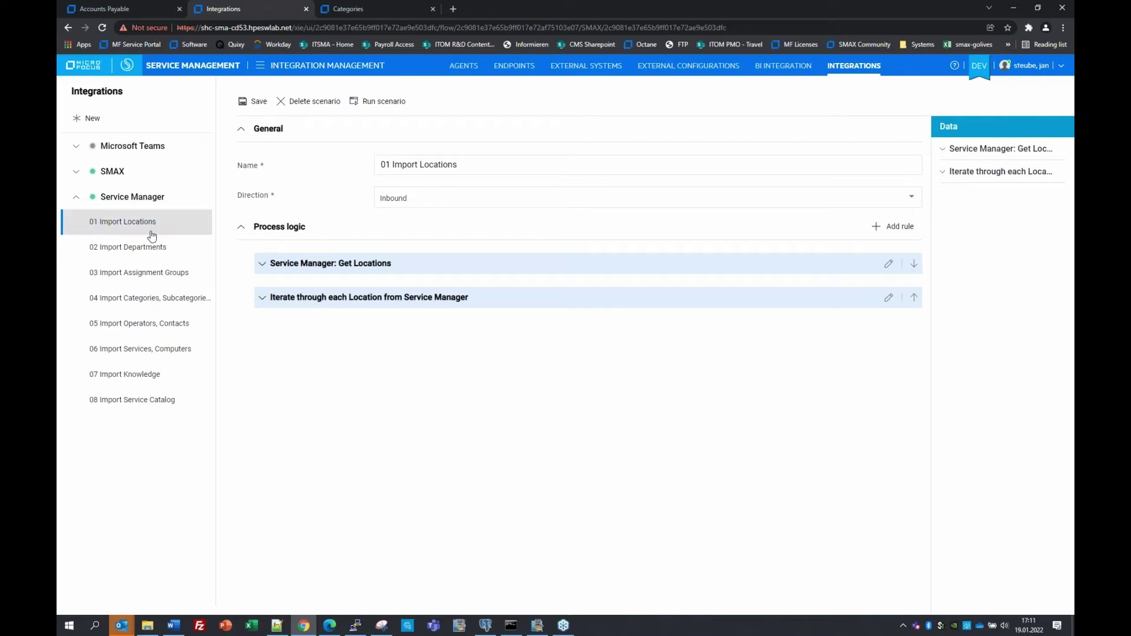
Step: Open the 04 Import Categories, Subcategories, Areas scenario
click(154, 300)
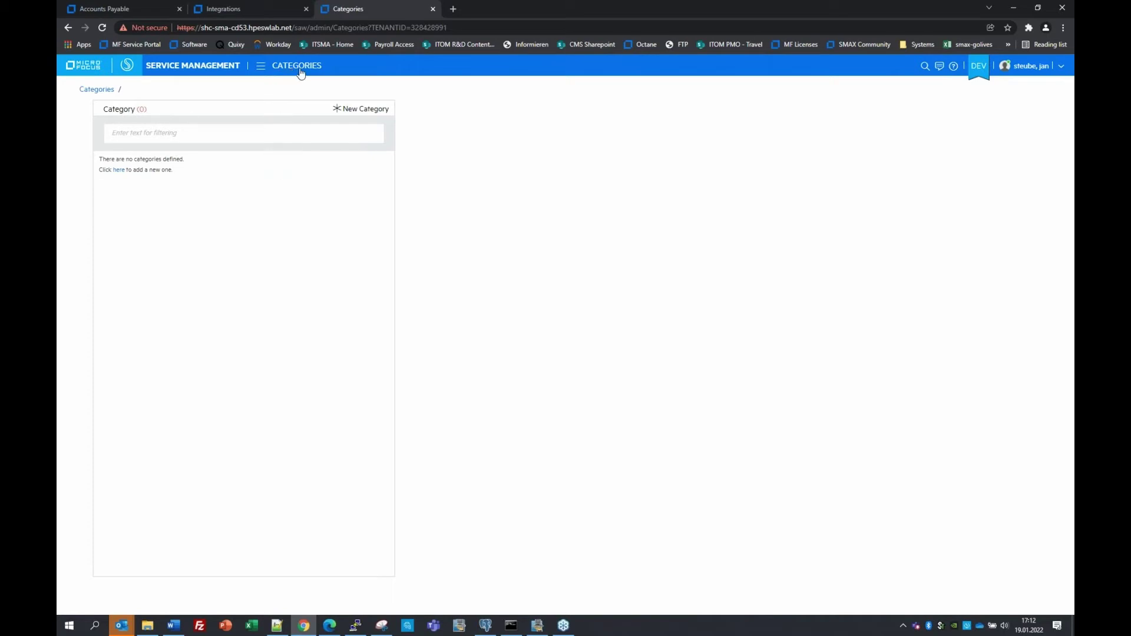
Step: Run the 04 Import Categories scenario, accept the warning and success messages, and return to Categories
click(260, 7)
click(392, 107)
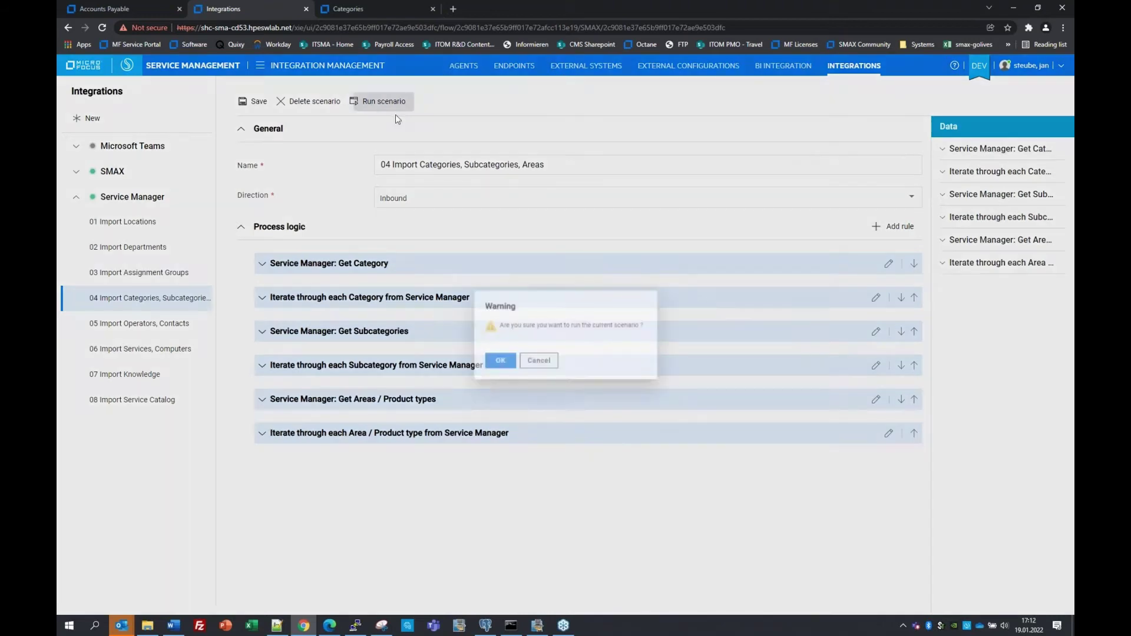
click(500, 360)
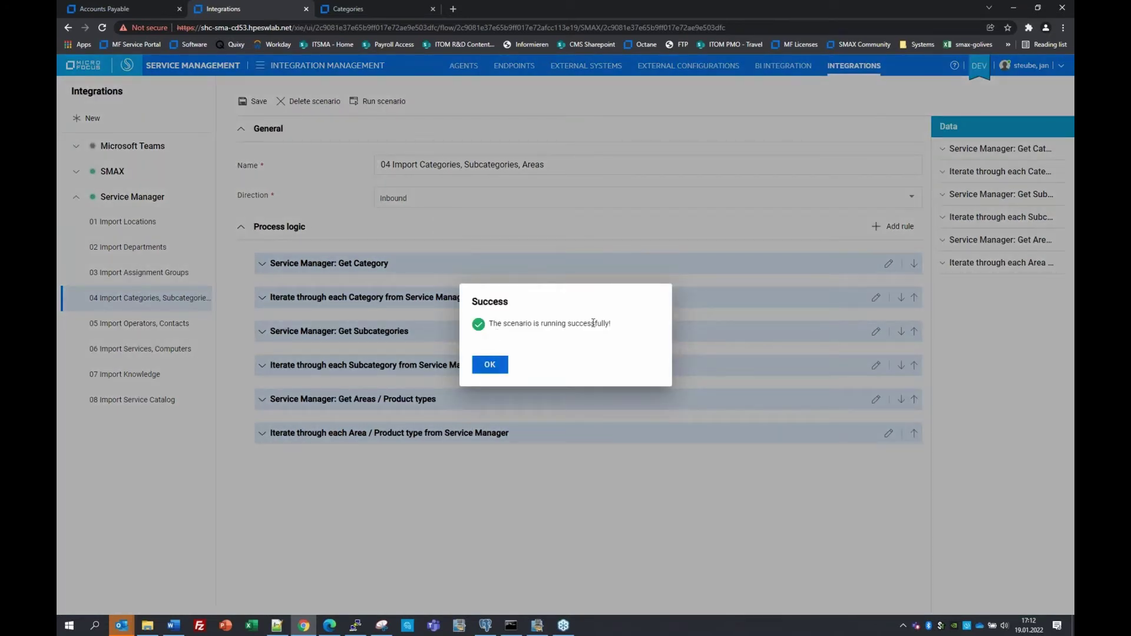
click(490, 369)
click(376, 9)
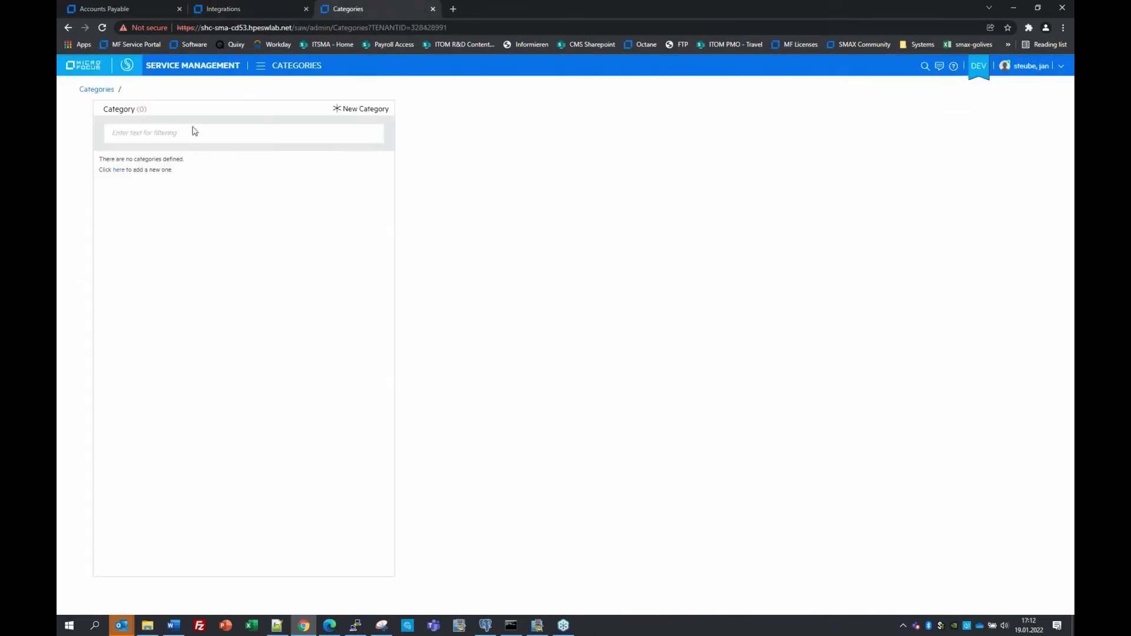
Step: Reload Categories and expand complaint and incident, including security, hardware and access subcategories
click(102, 28)
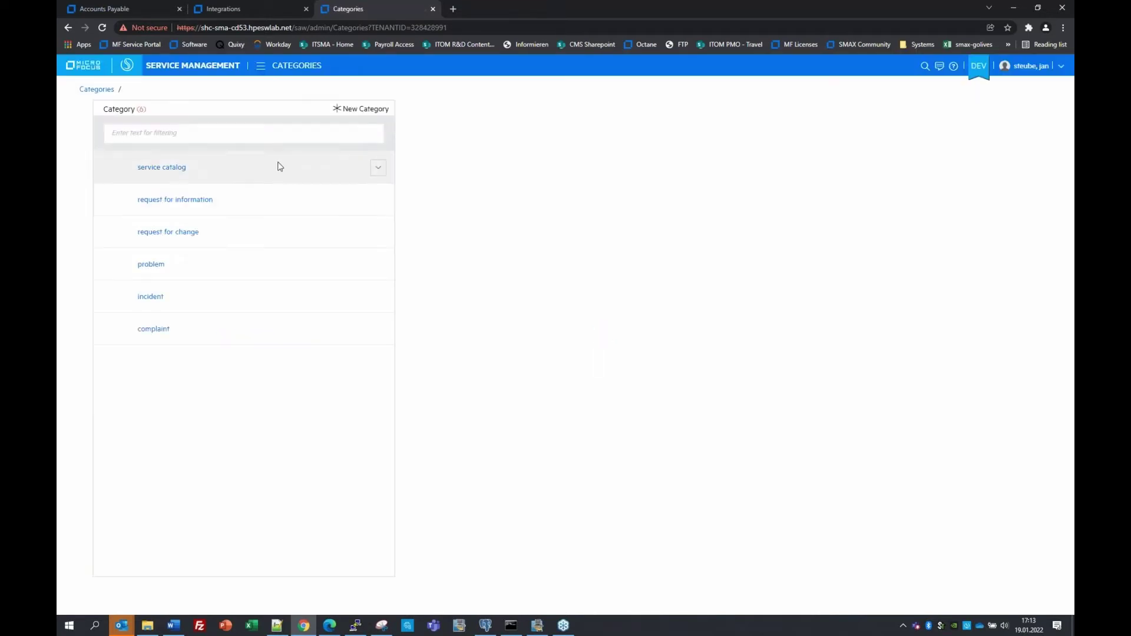
click(259, 331)
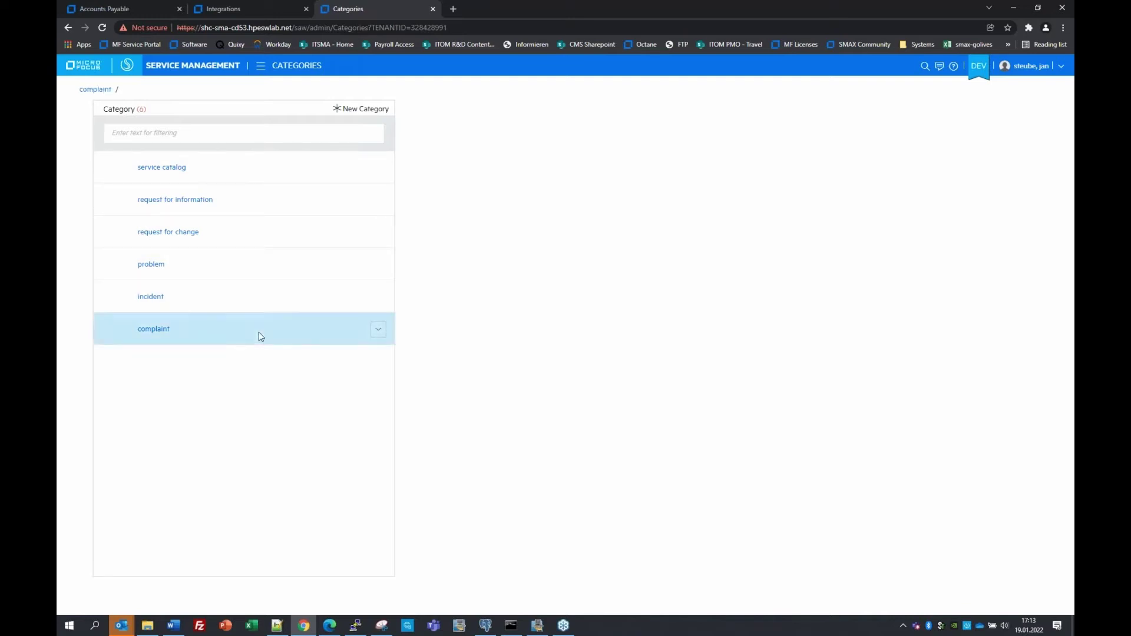
click(263, 300)
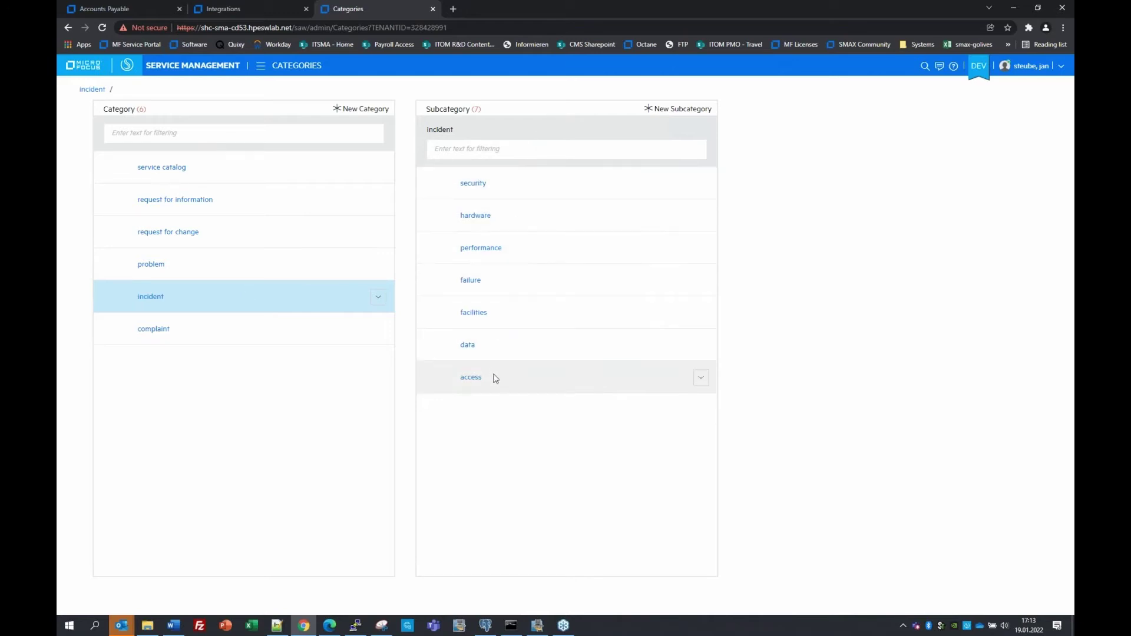
click(512, 181)
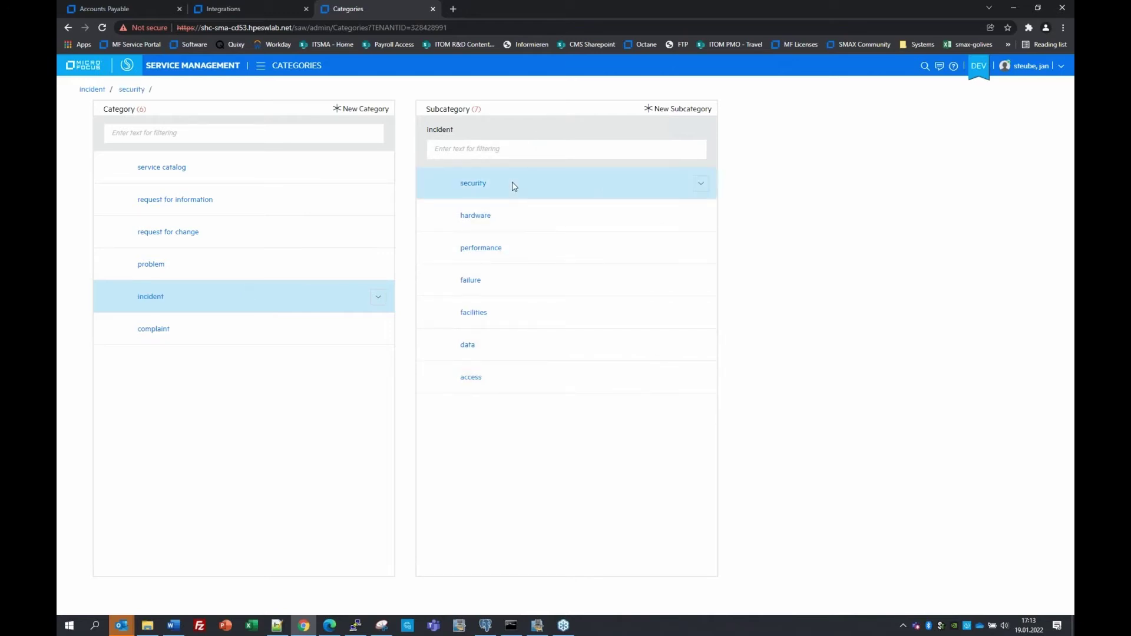
click(522, 218)
click(539, 376)
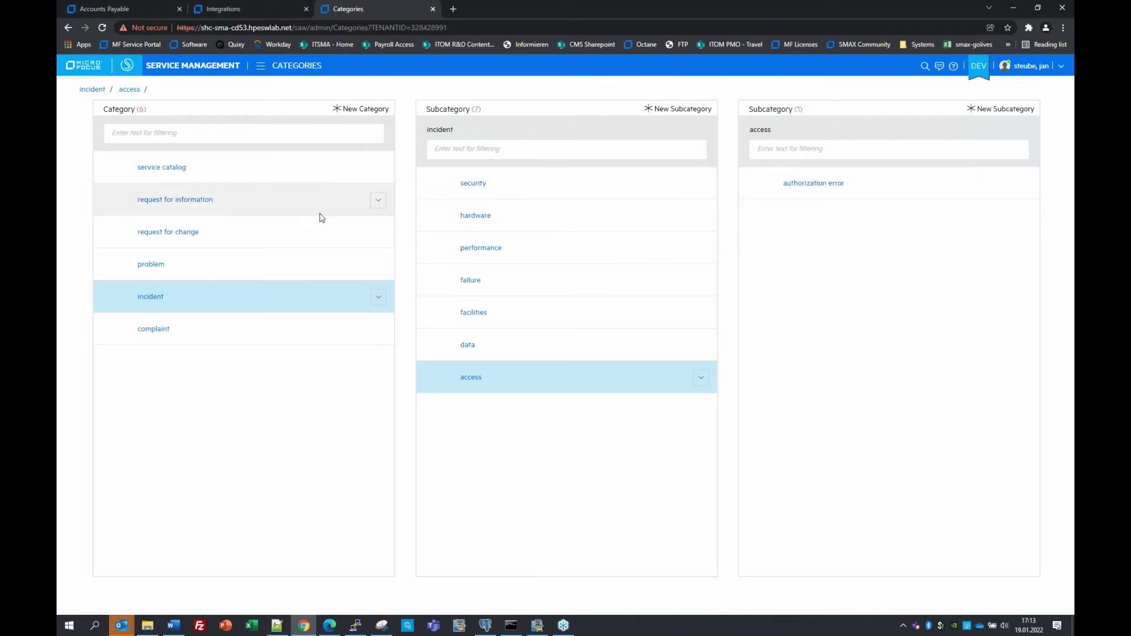
Step: Expand problem, request for change and request for information to see status, how to, general information
click(234, 266)
click(259, 234)
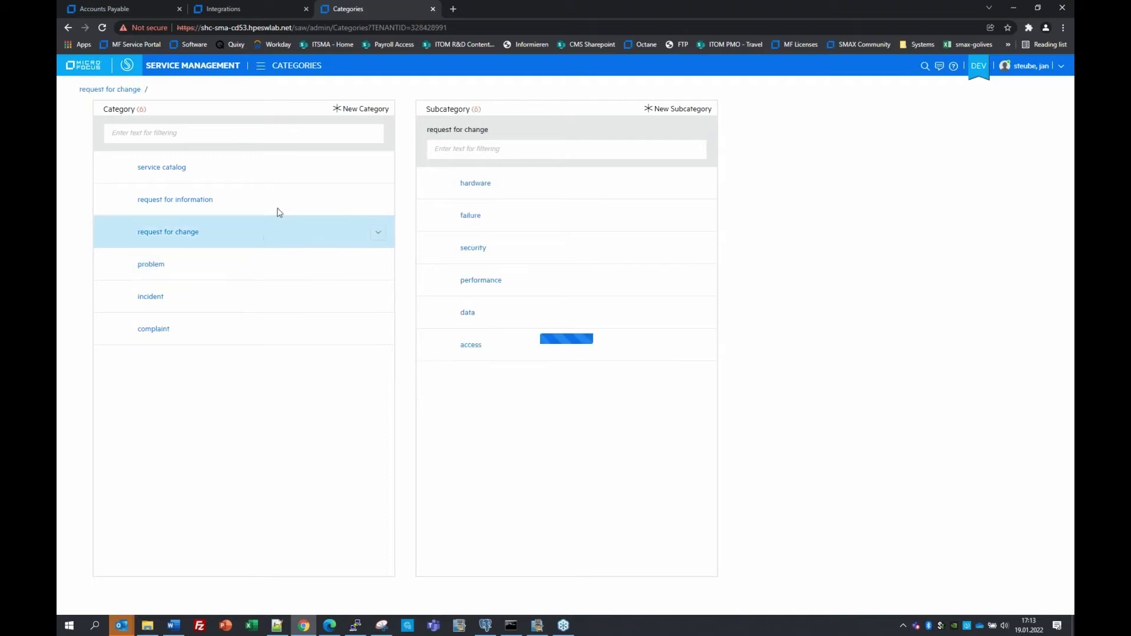
click(282, 211)
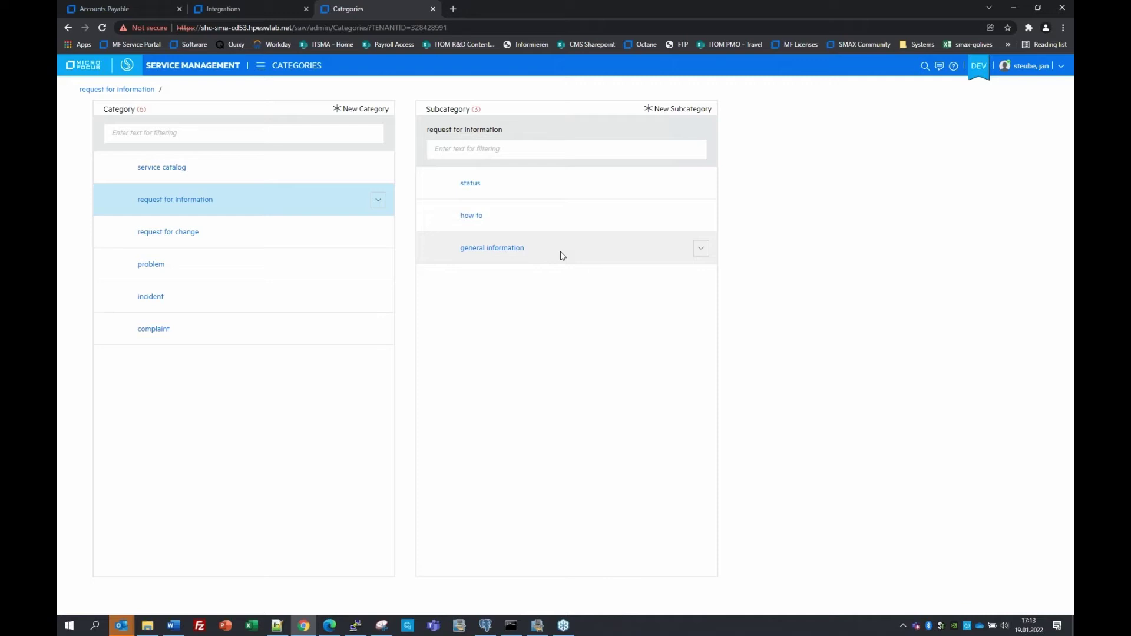
Step: Expand the Get Category, Iterate through each Category and Create / Update 1st Level category rules
click(267, 3)
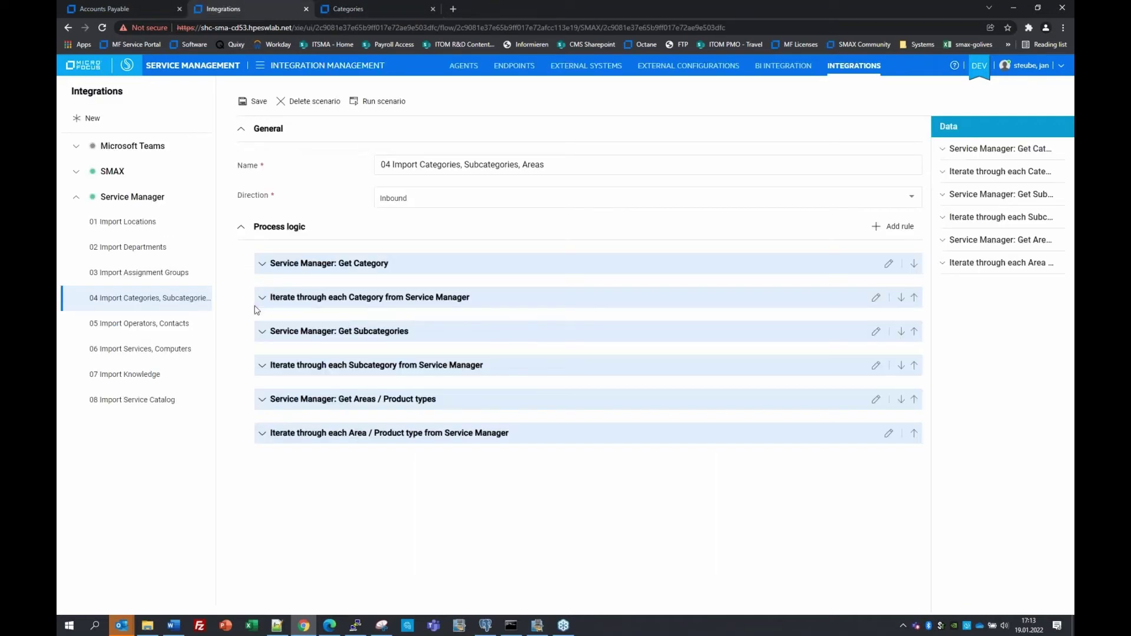
click(262, 263)
scroll(346, 411, down, 2)
click(528, 231)
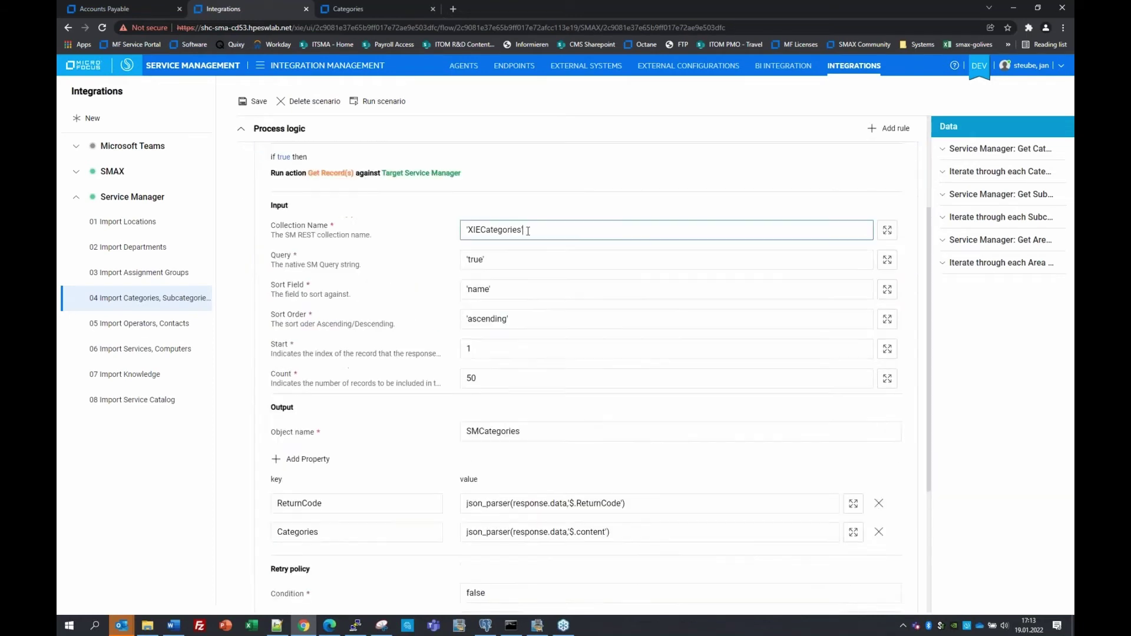
scroll(498, 345, down, 4)
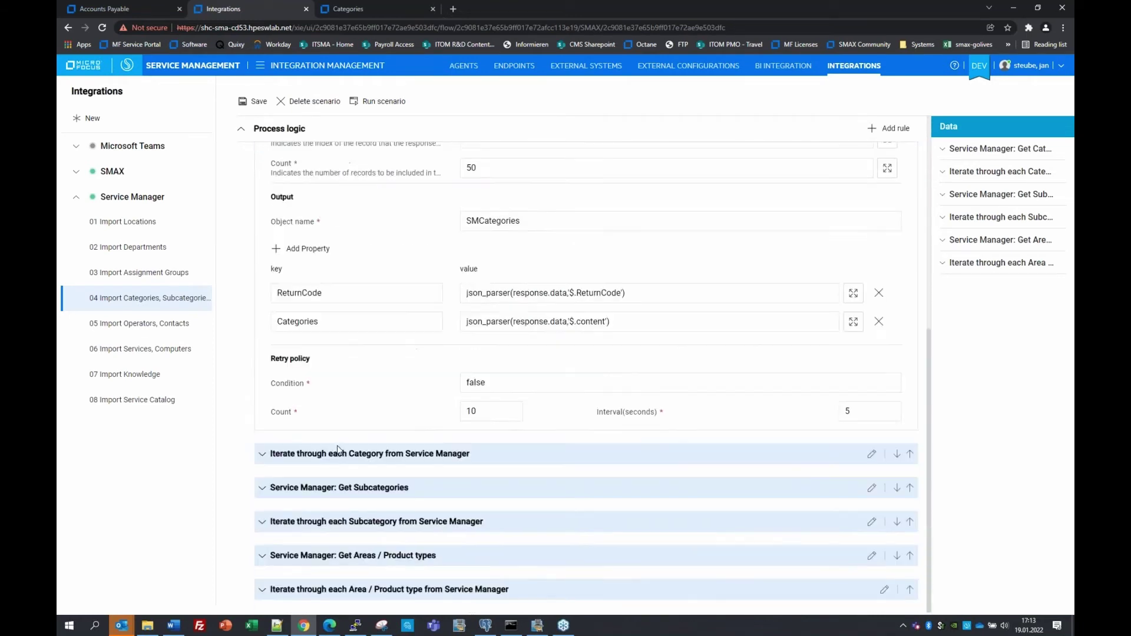
click(262, 454)
scroll(276, 459, down, 5)
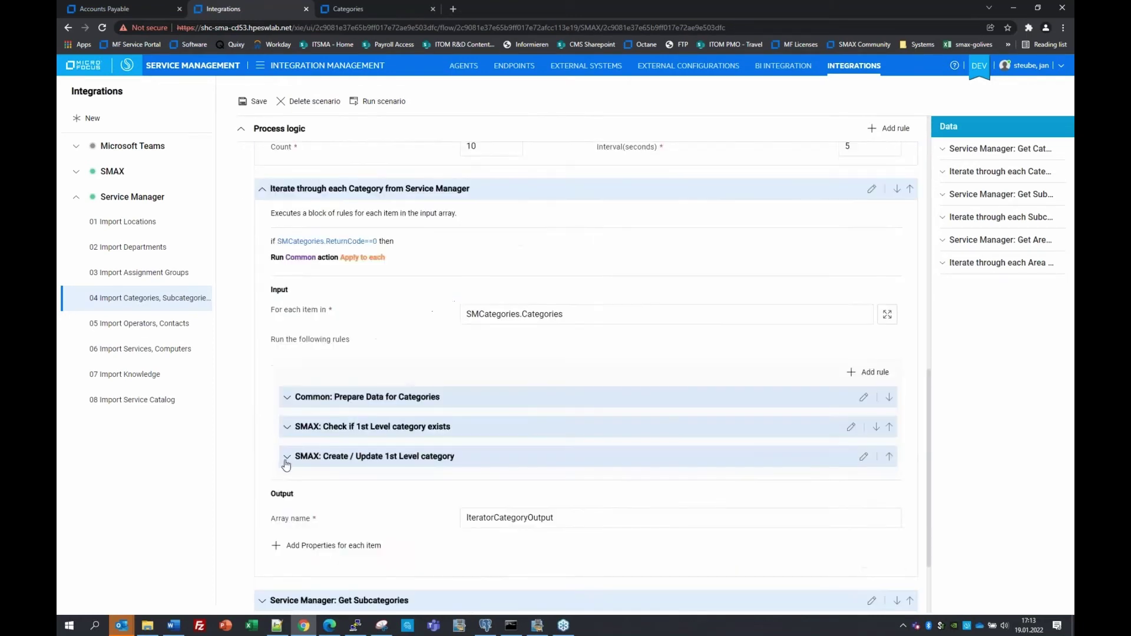
click(288, 457)
scroll(422, 401, down, 5)
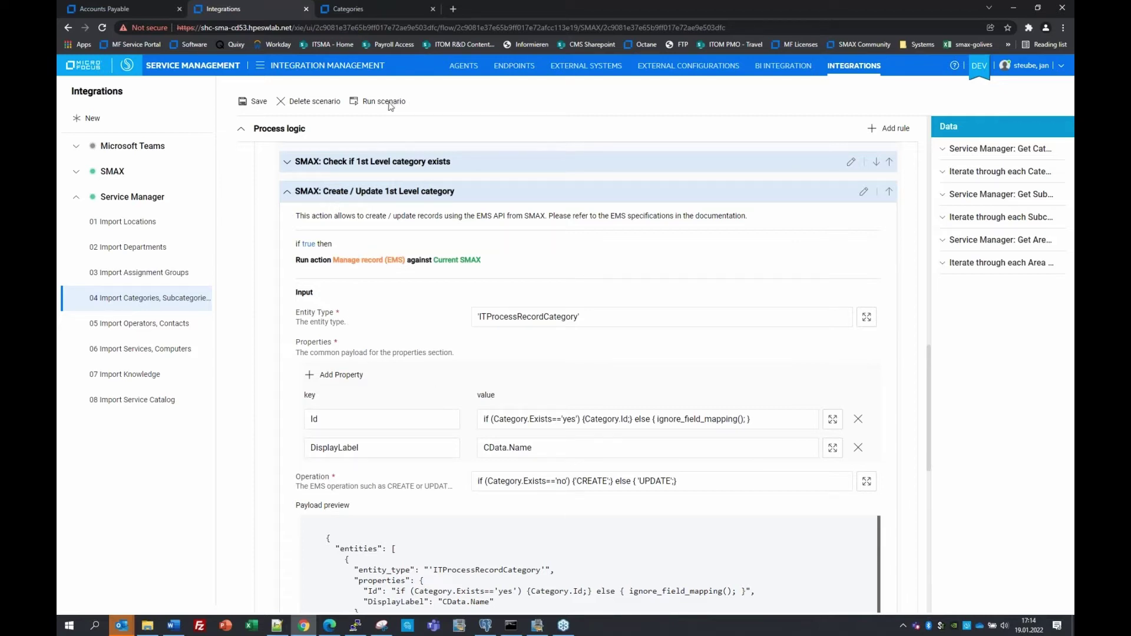
Step: Confirm status has no subcategories in Categories, then view the Accounts Payable portal offering
click(401, 8)
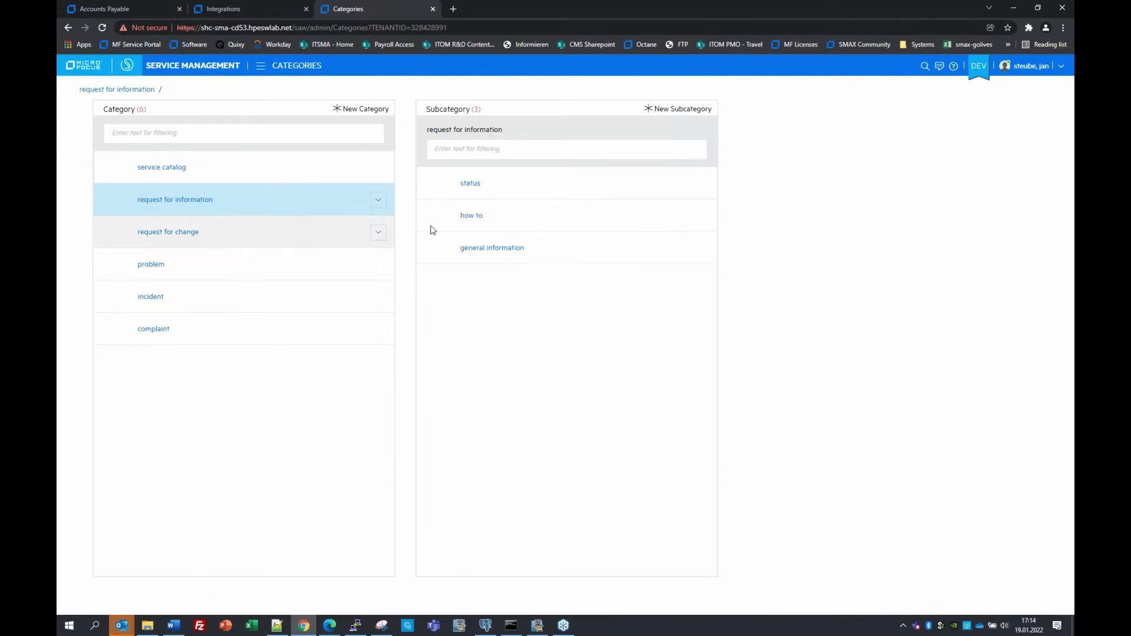
click(510, 190)
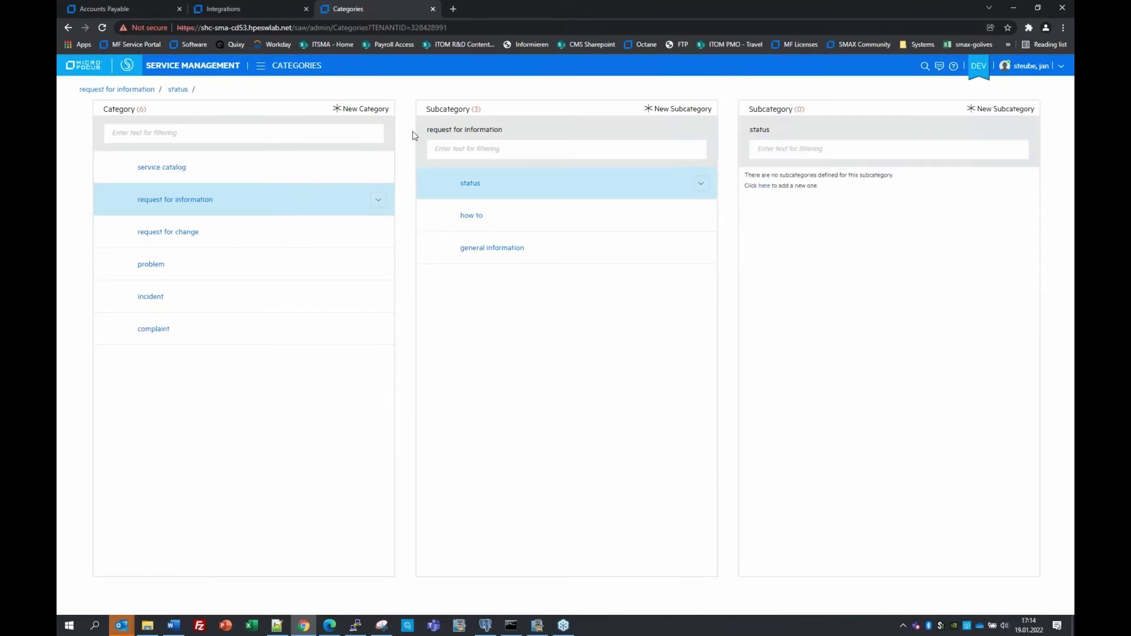
click(124, 8)
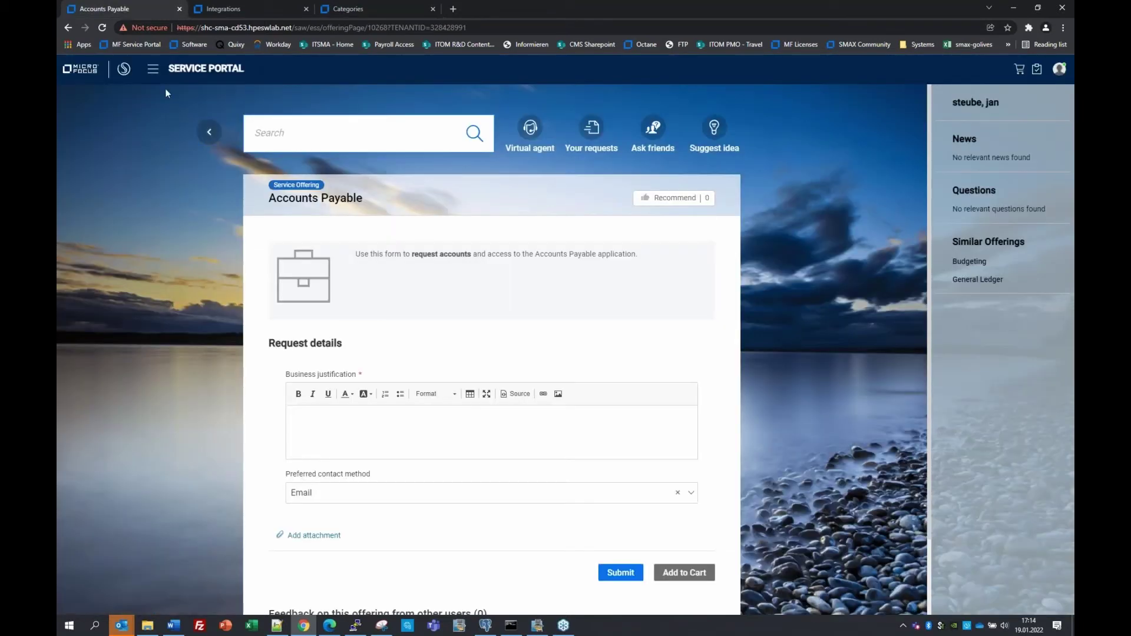
Step: Go to the portal home, enter the Application Access tile and open the Payroll request form
click(210, 132)
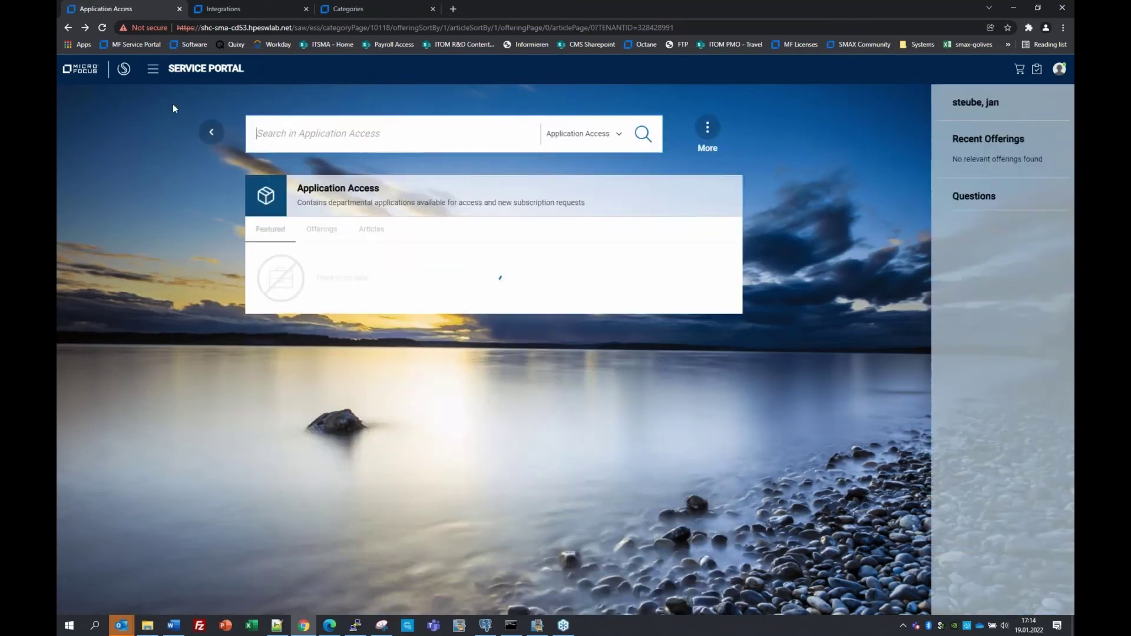
click(125, 70)
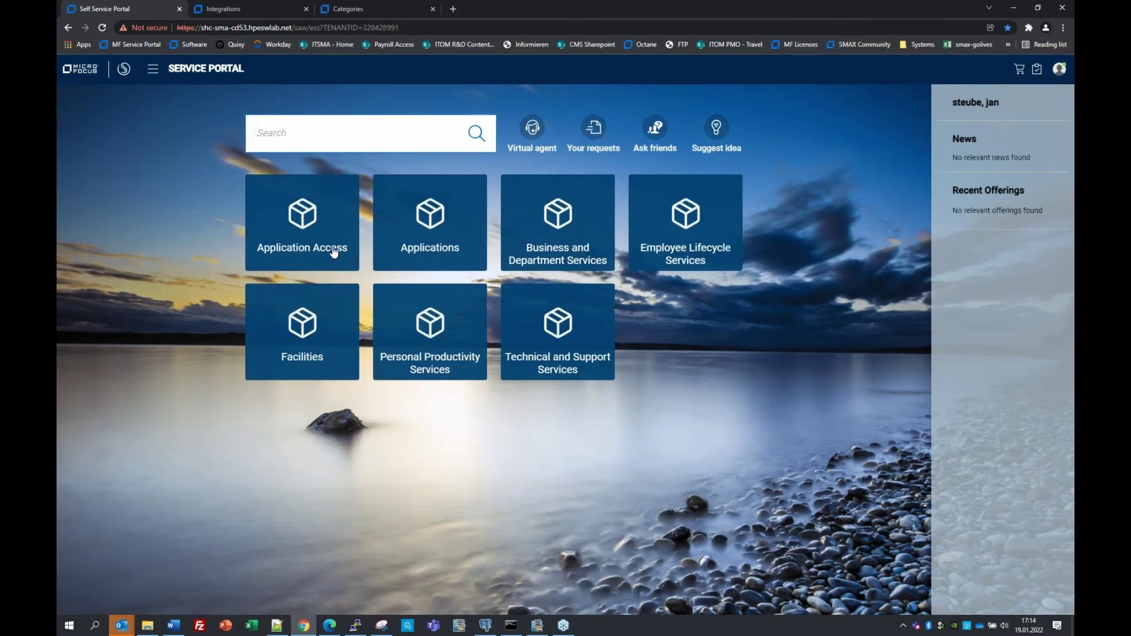
click(406, 234)
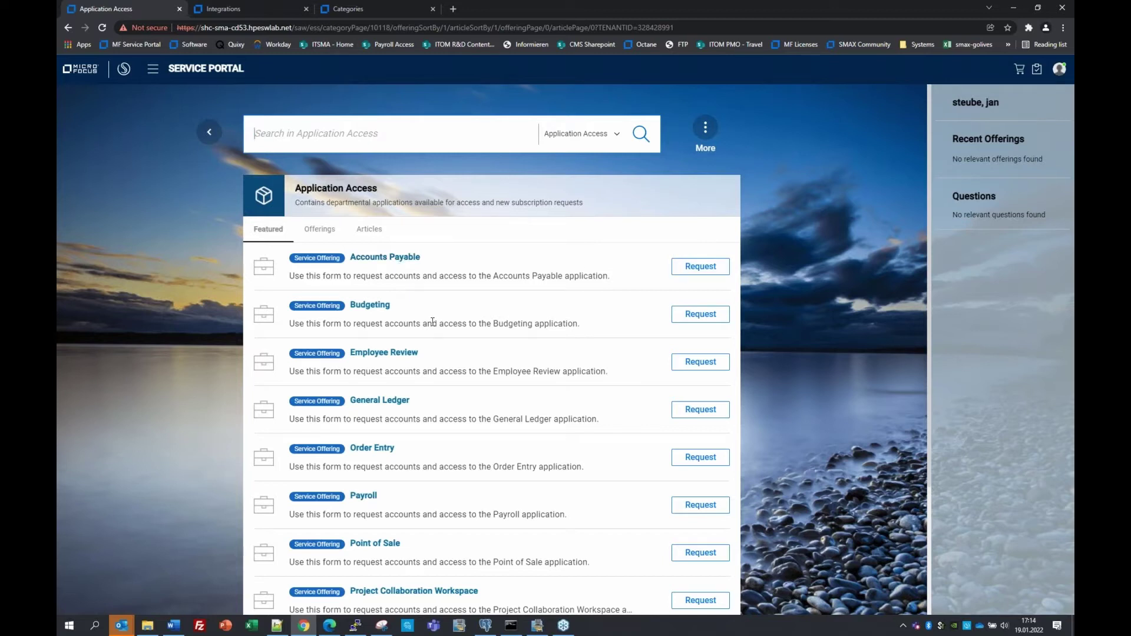
scroll(407, 336, down, 2)
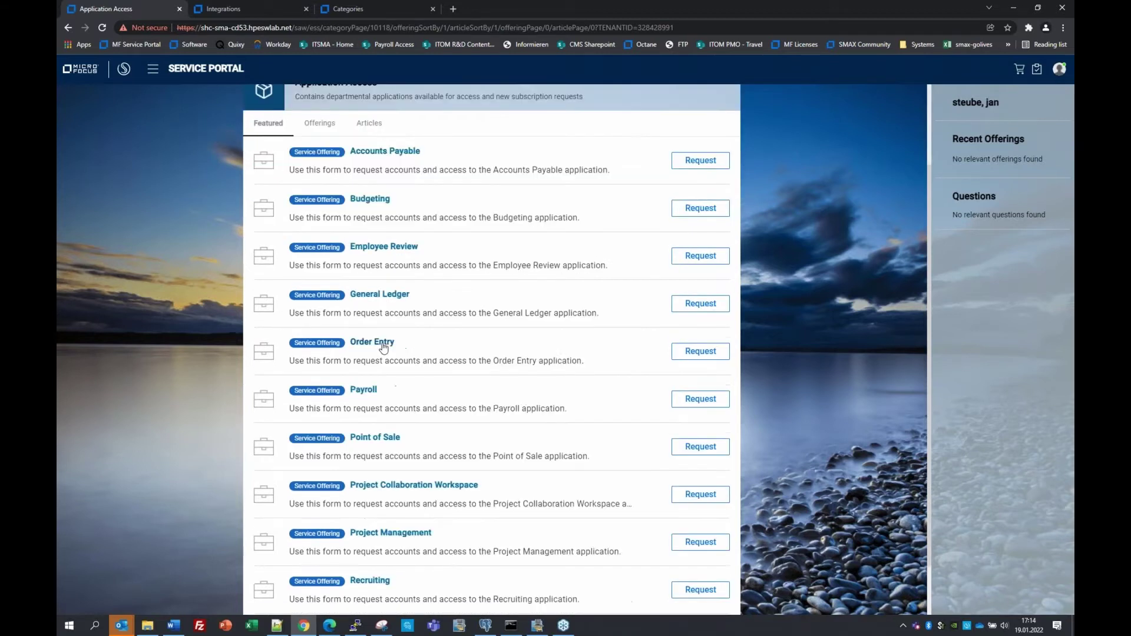
click(371, 391)
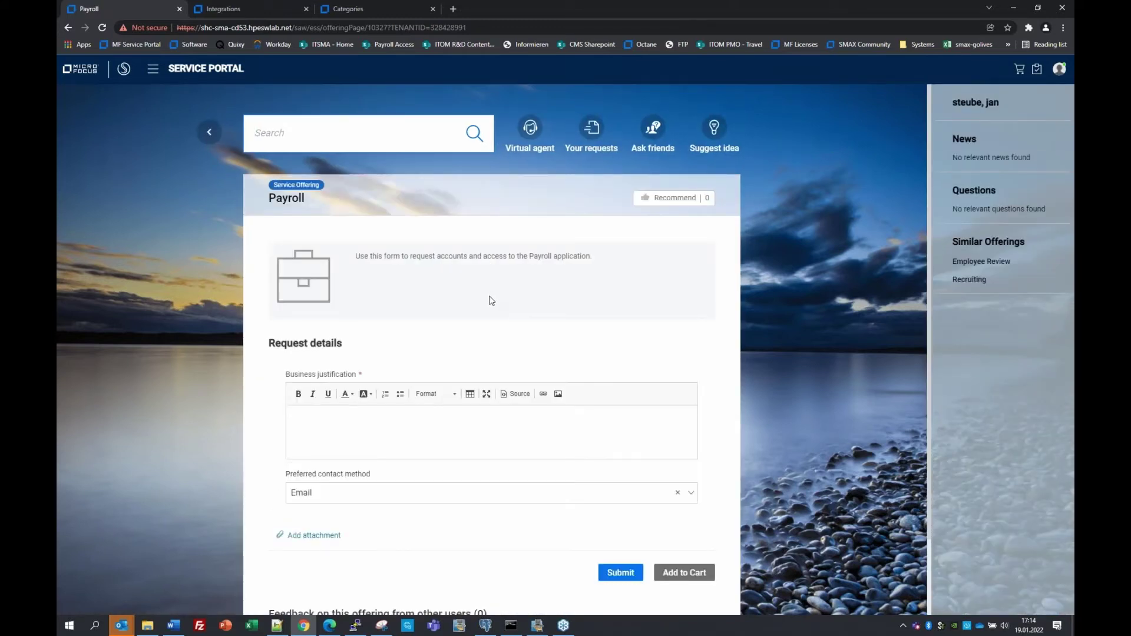
scroll(531, 401, down, 2)
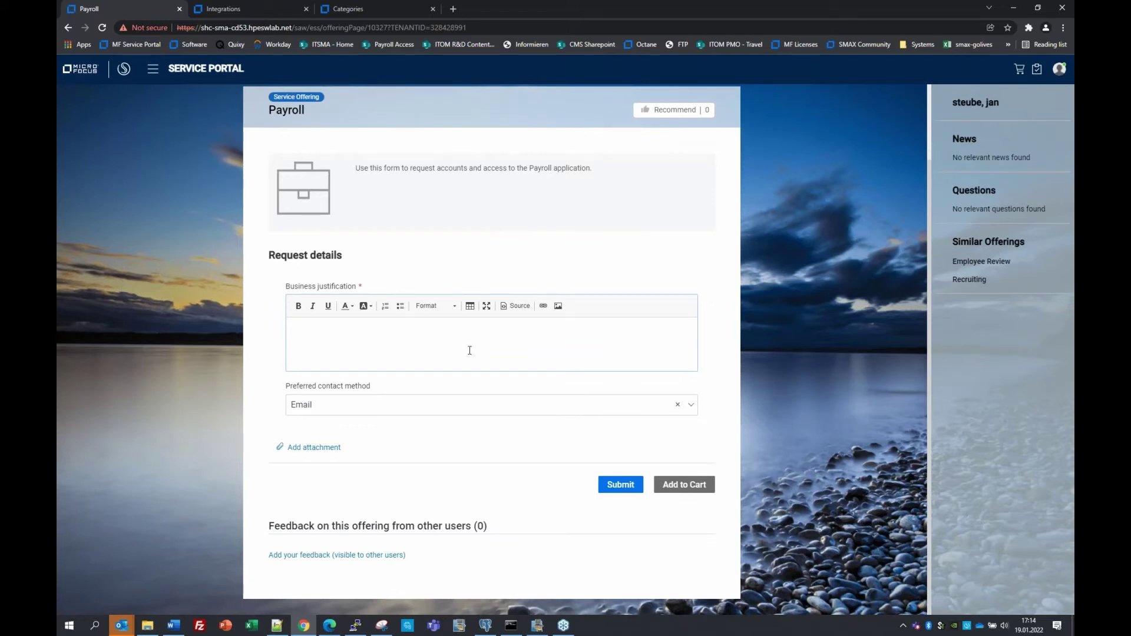
scroll(470, 351, up, 2)
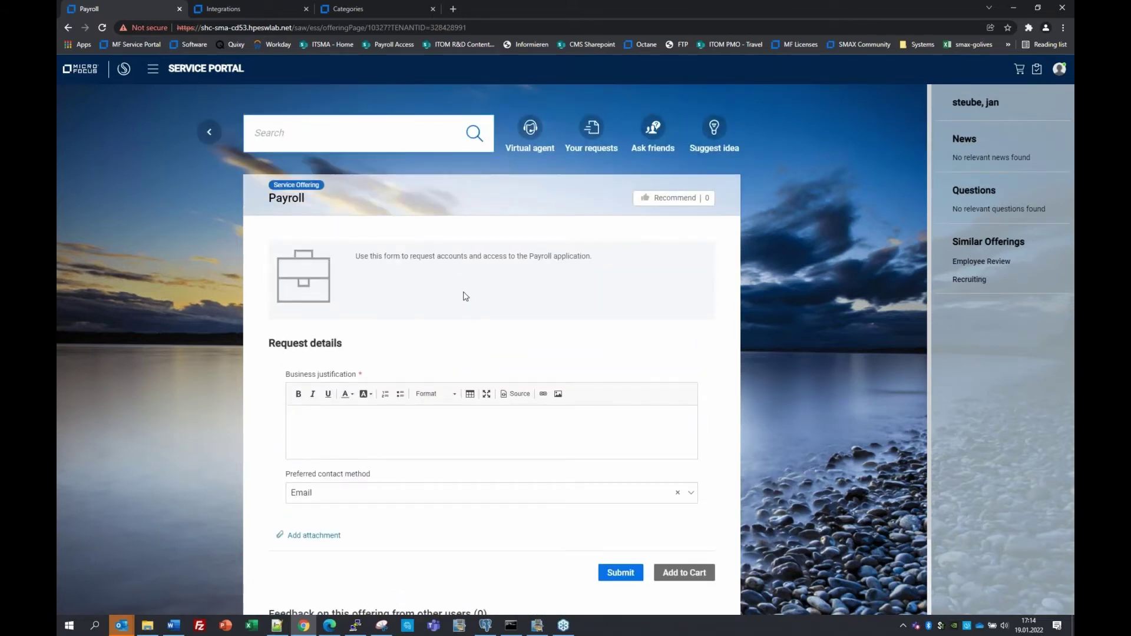
click(413, 141)
Step: Open the SMAX Incident to Incident scenario and fix its name from 'Incdent' to 'Incident'
click(254, 6)
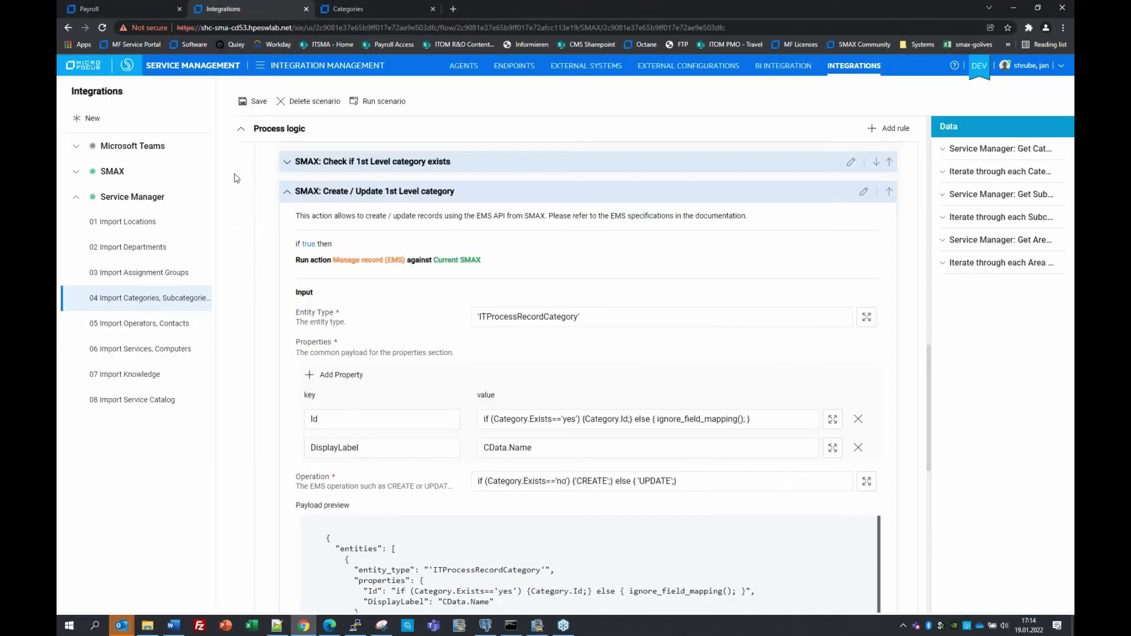
click(76, 172)
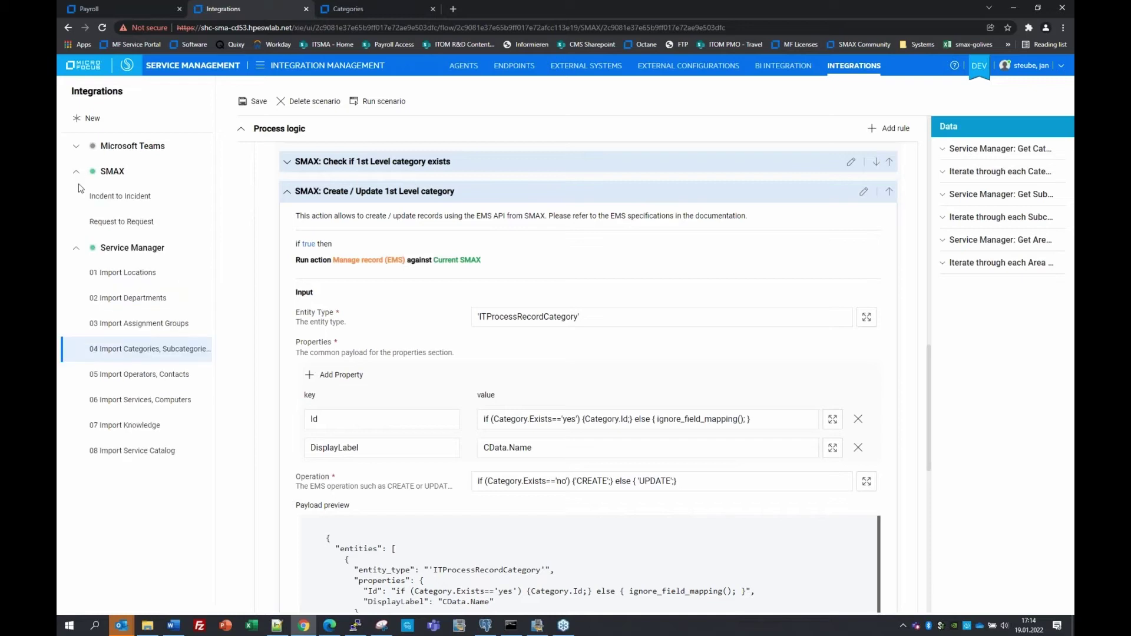
click(107, 199)
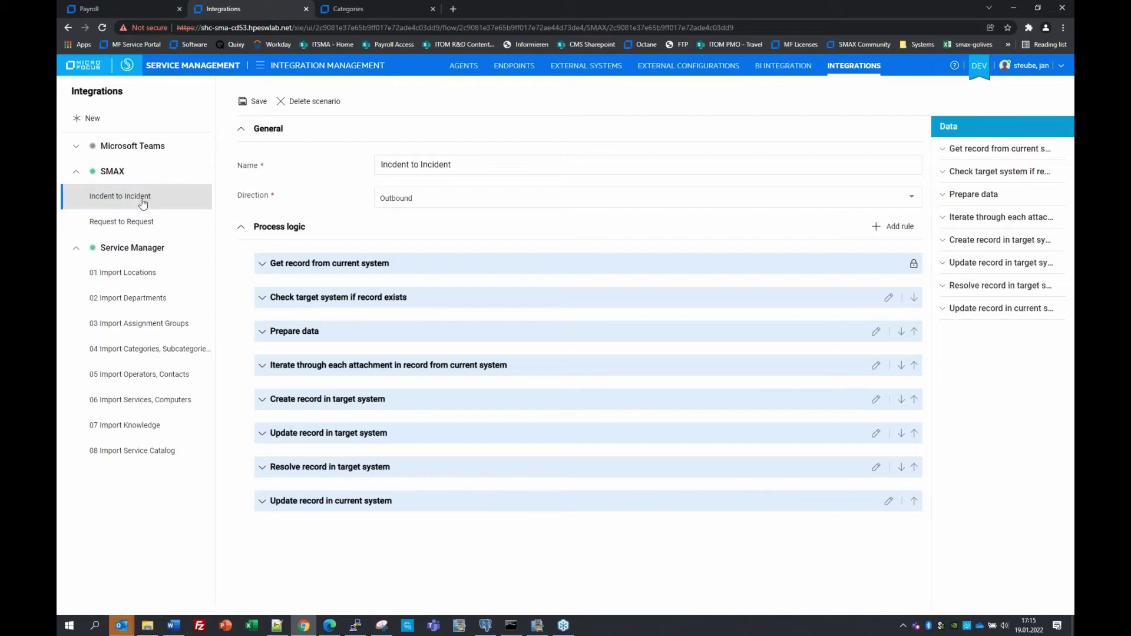
click(391, 166)
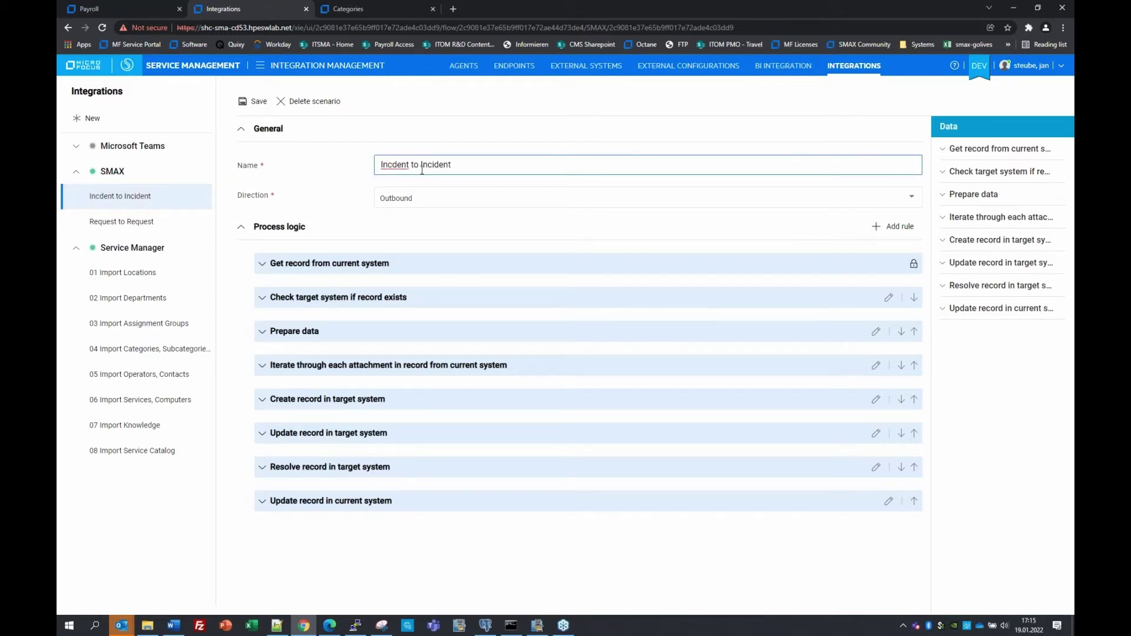
text(i)
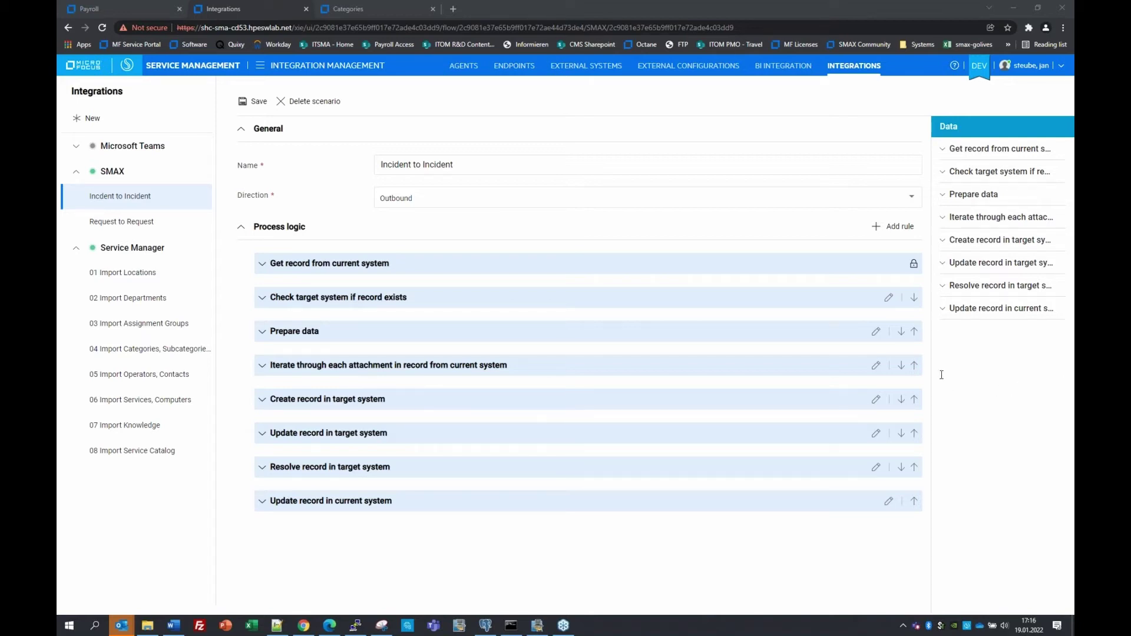
Step: Open 01 Import Locations and browse Target Service Manager rule actions without adding one
click(155, 252)
click(124, 273)
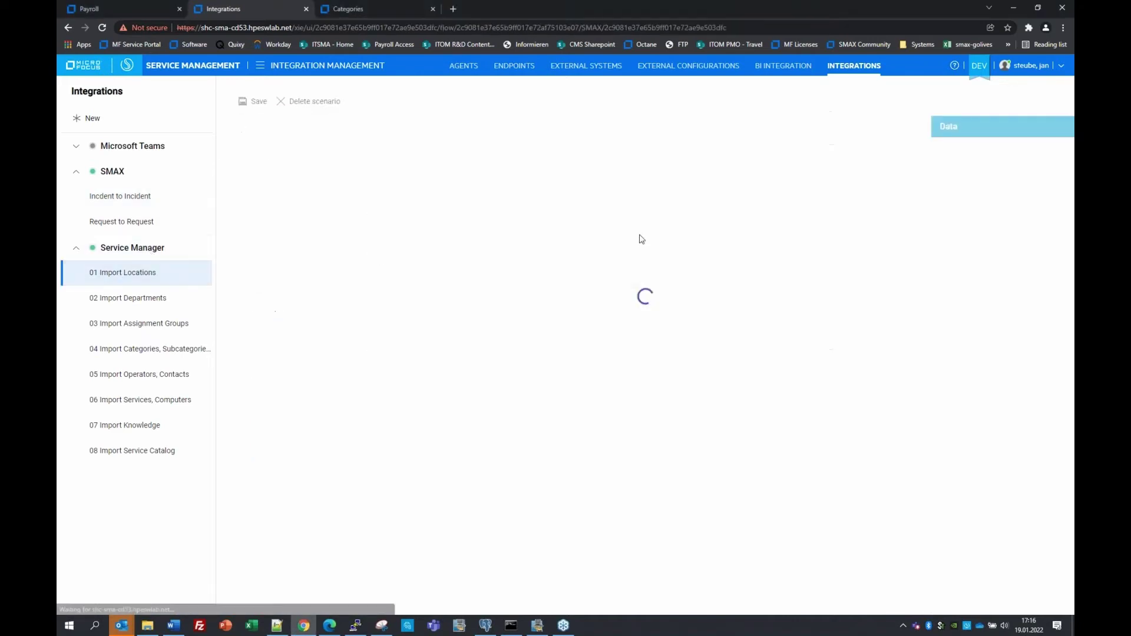
click(889, 226)
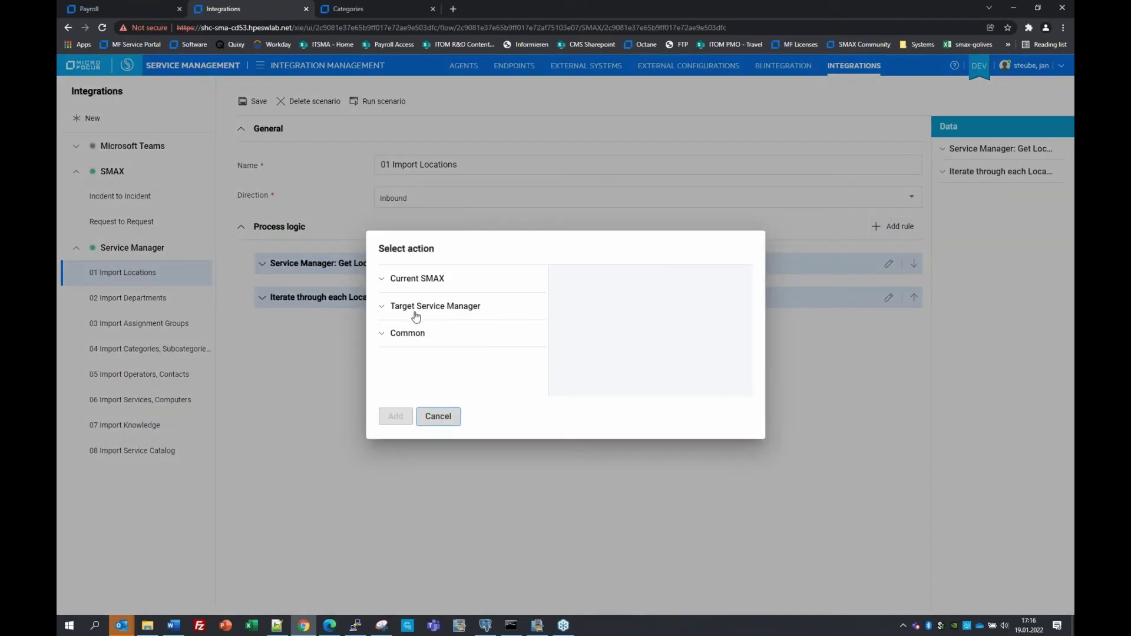
click(416, 317)
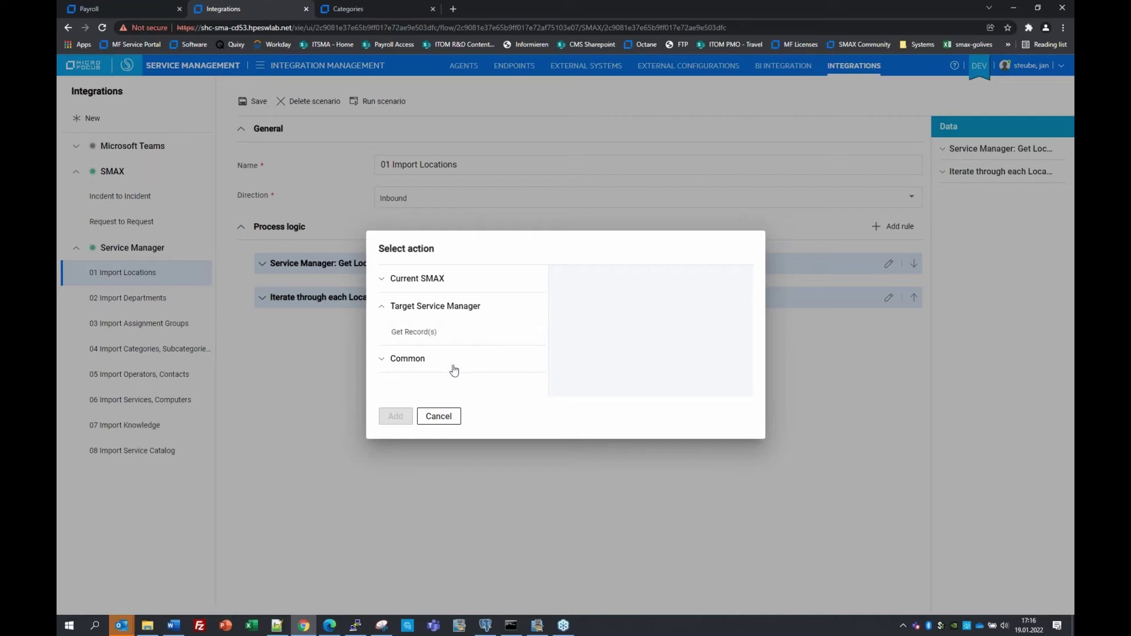
click(443, 417)
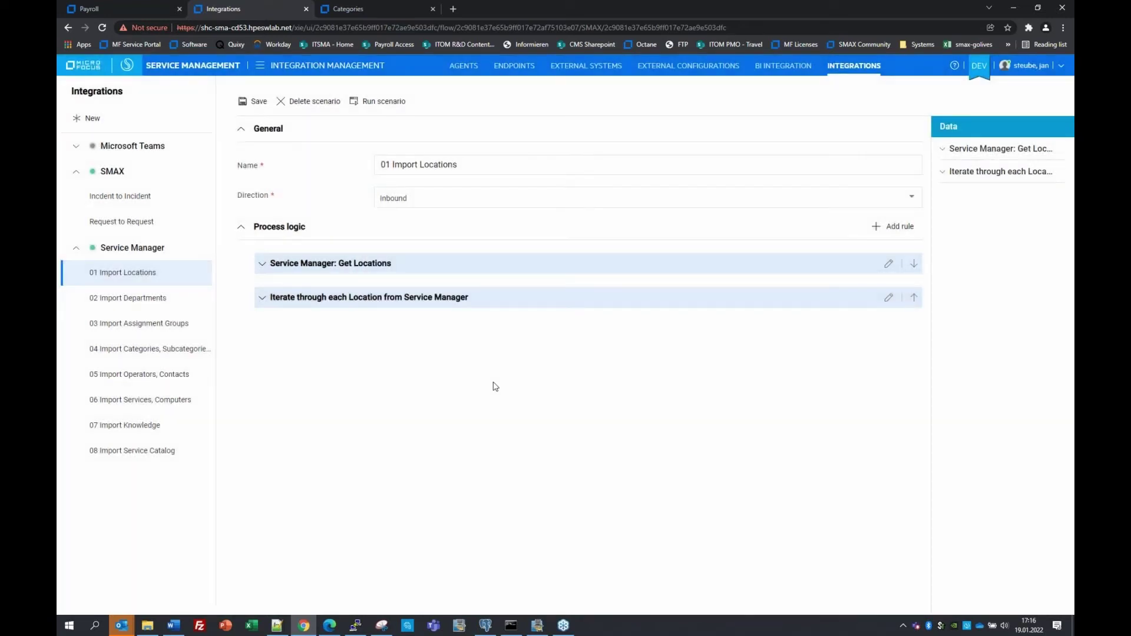